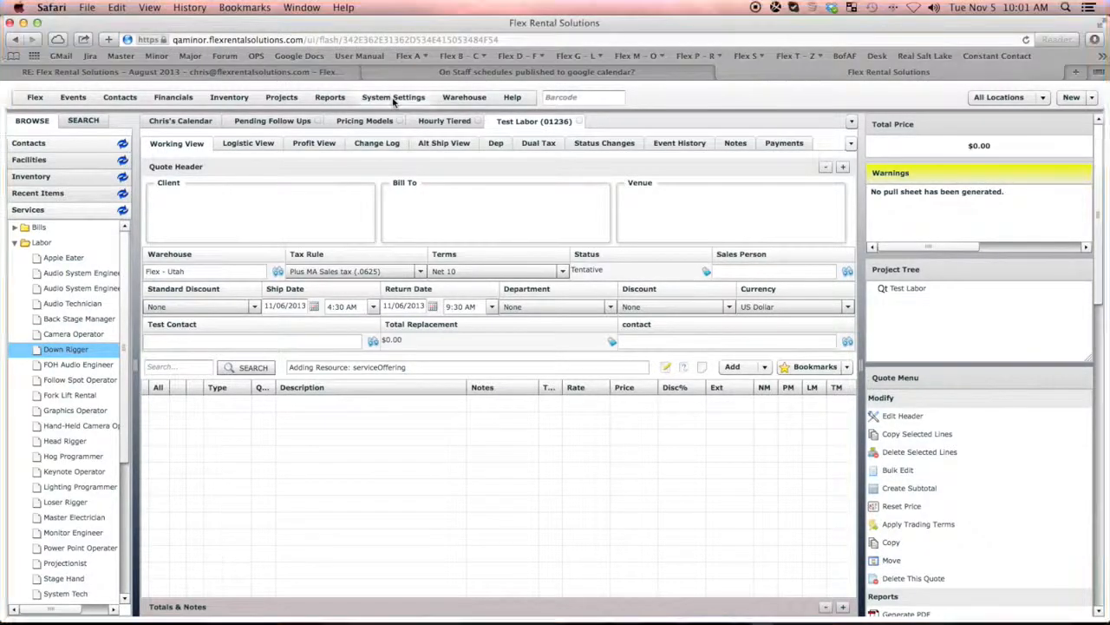
# Step: Open the Hourly Tiered pricing model from the system settings' pricing models list
pyautogui.click(394, 98)
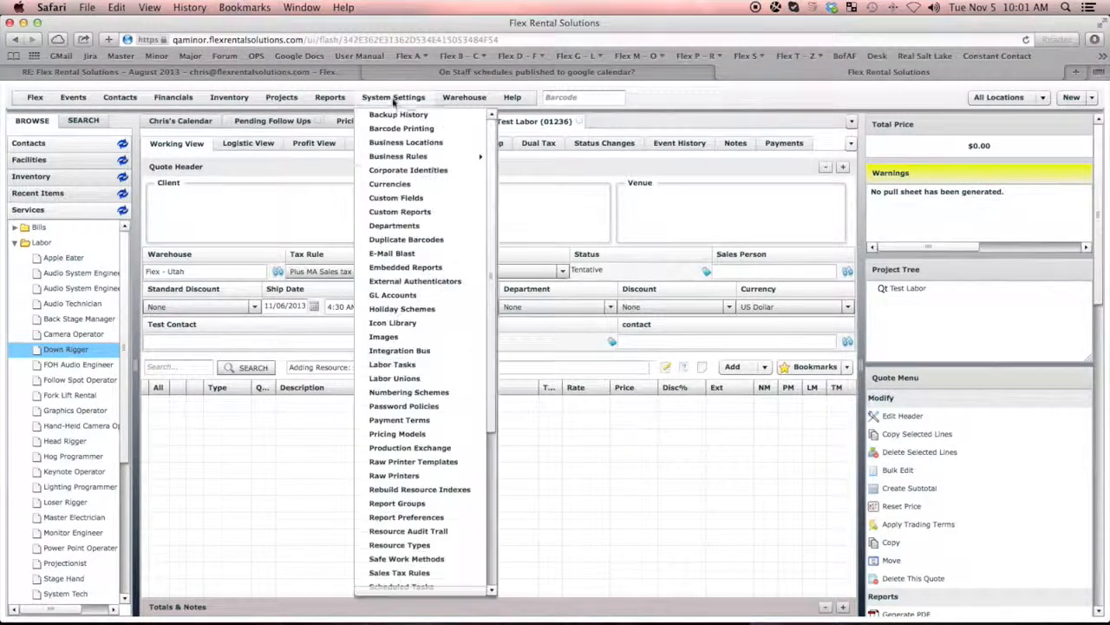
pyautogui.click(422, 433)
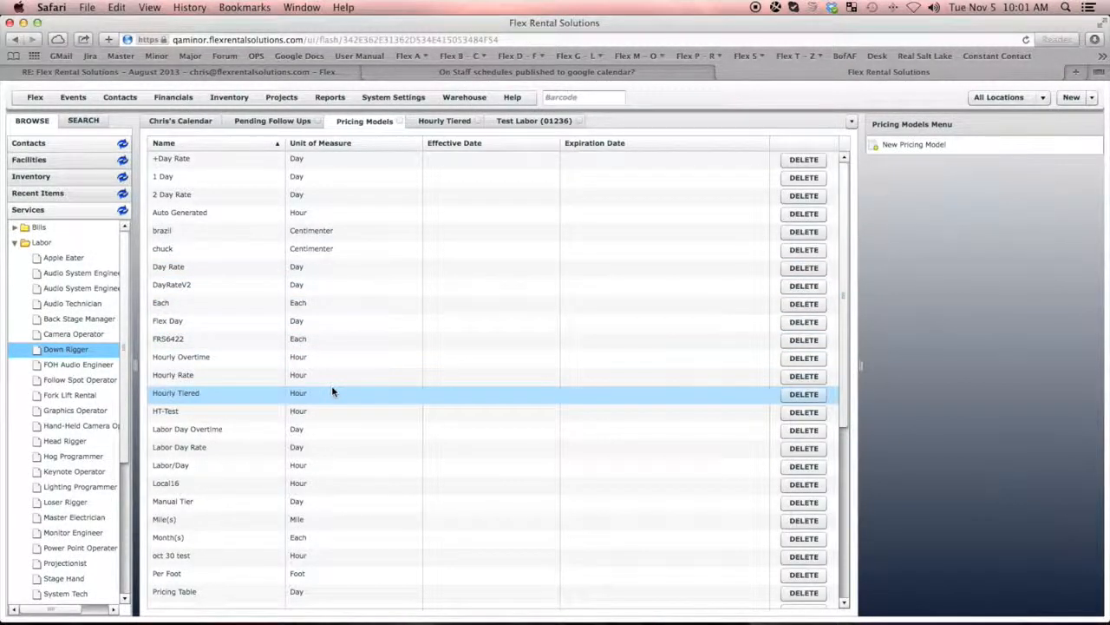
pyautogui.click(256, 400)
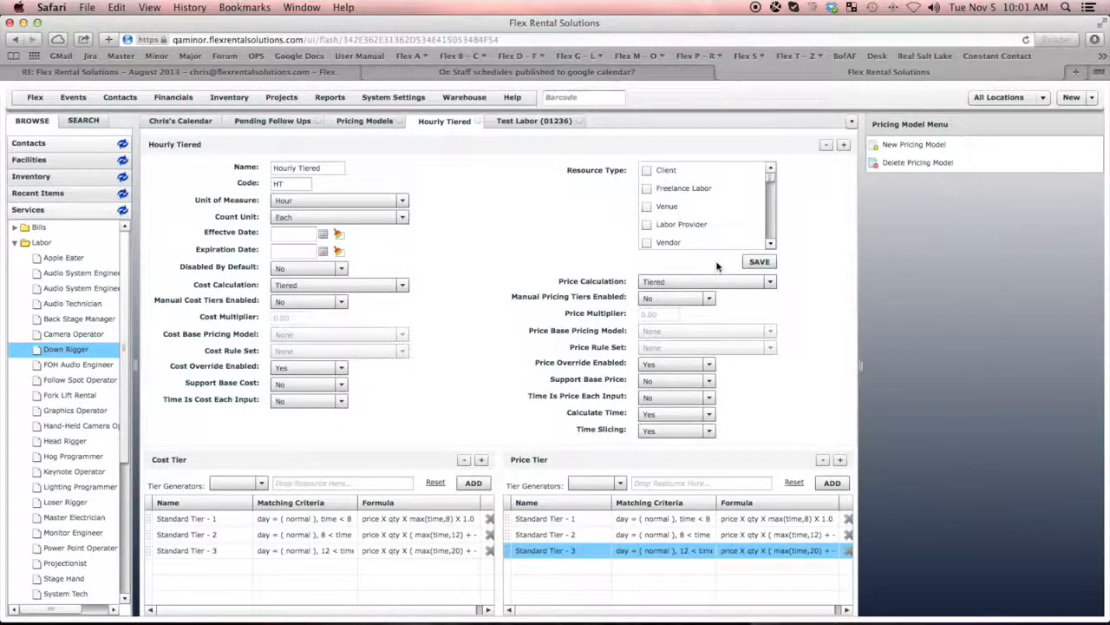
# Step: Open the first price tier, Standard Tier - 1, and rename it Straight Time
pyautogui.moveTo(770, 178); pyautogui.dragTo(771, 206)
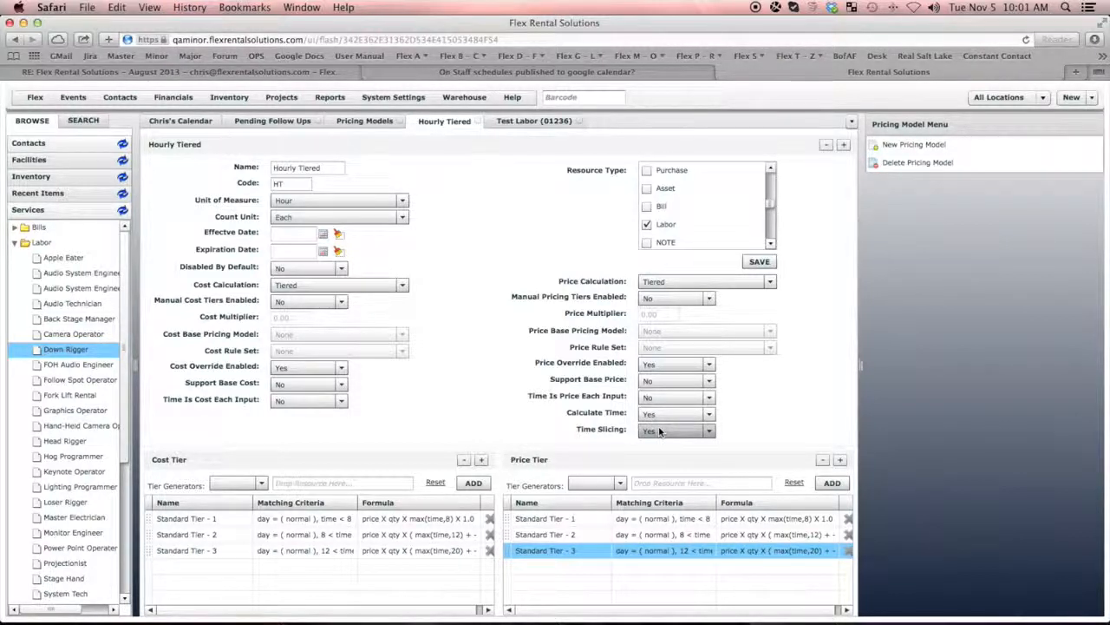
pyautogui.keyDown('super'); pyautogui.click(533, 520); pyautogui.keyUp('super')
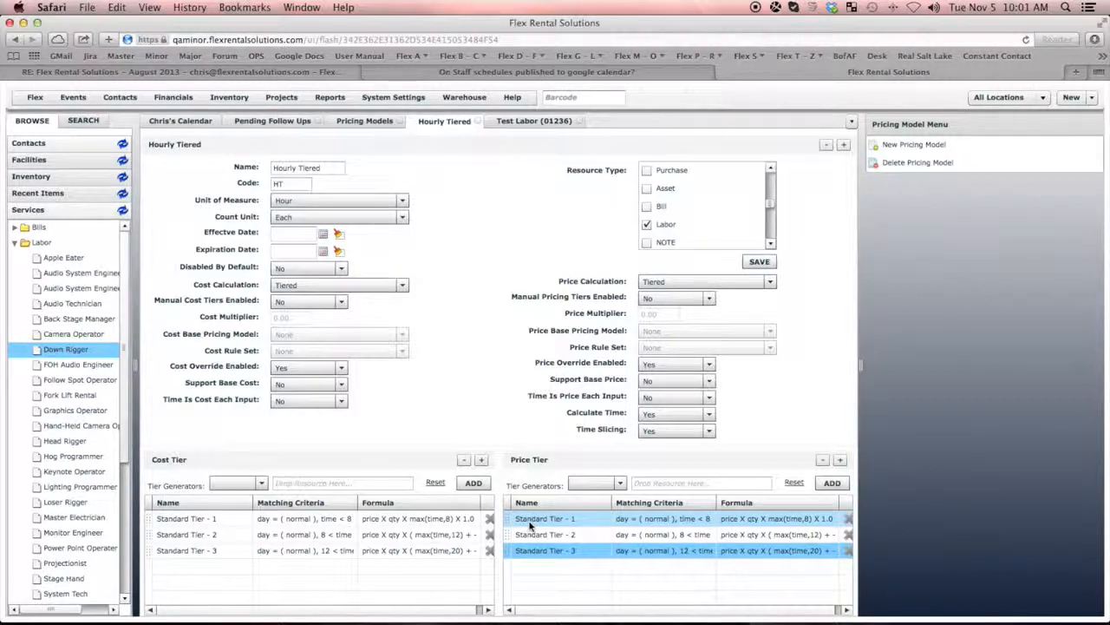
pyautogui.doubleClick(535, 521)
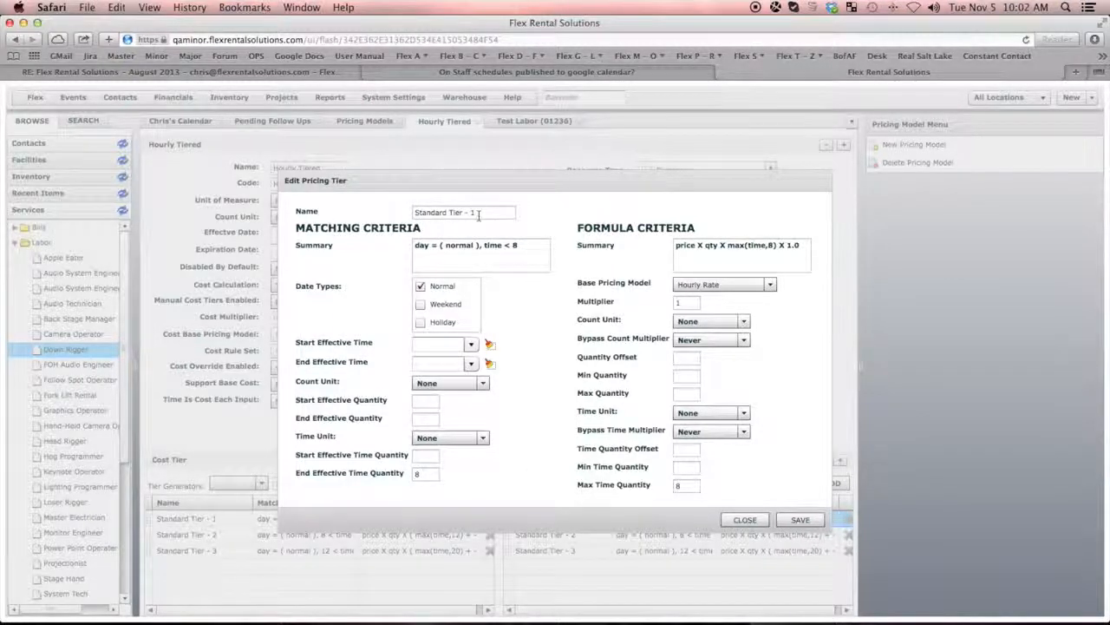
pyautogui.moveTo(478, 210); pyautogui.dragTo(387, 209)
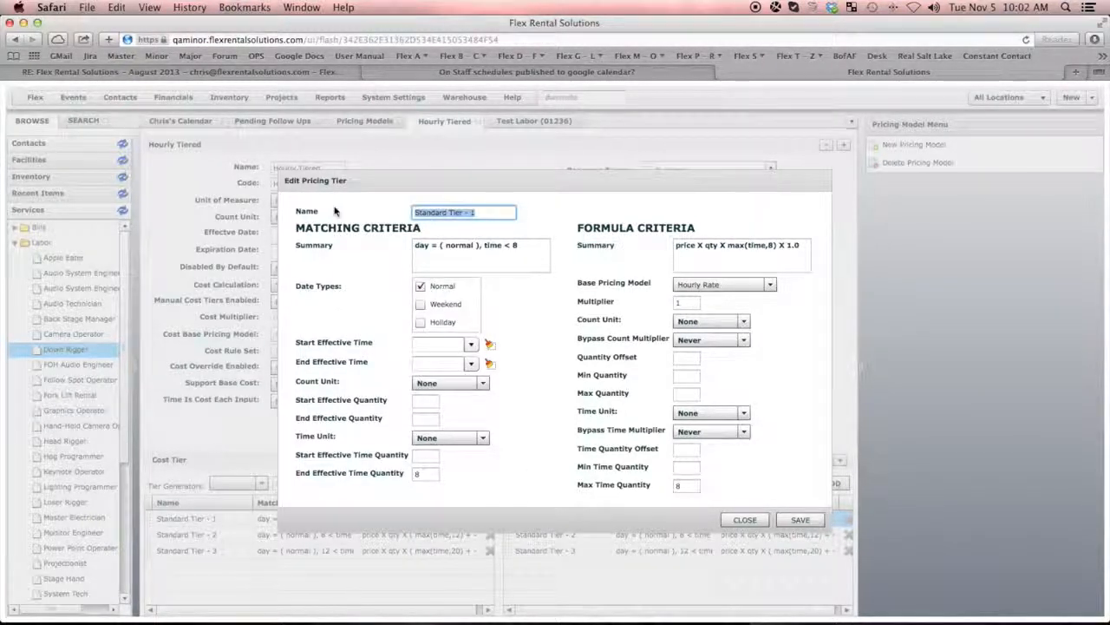
pyautogui.write('Straight')
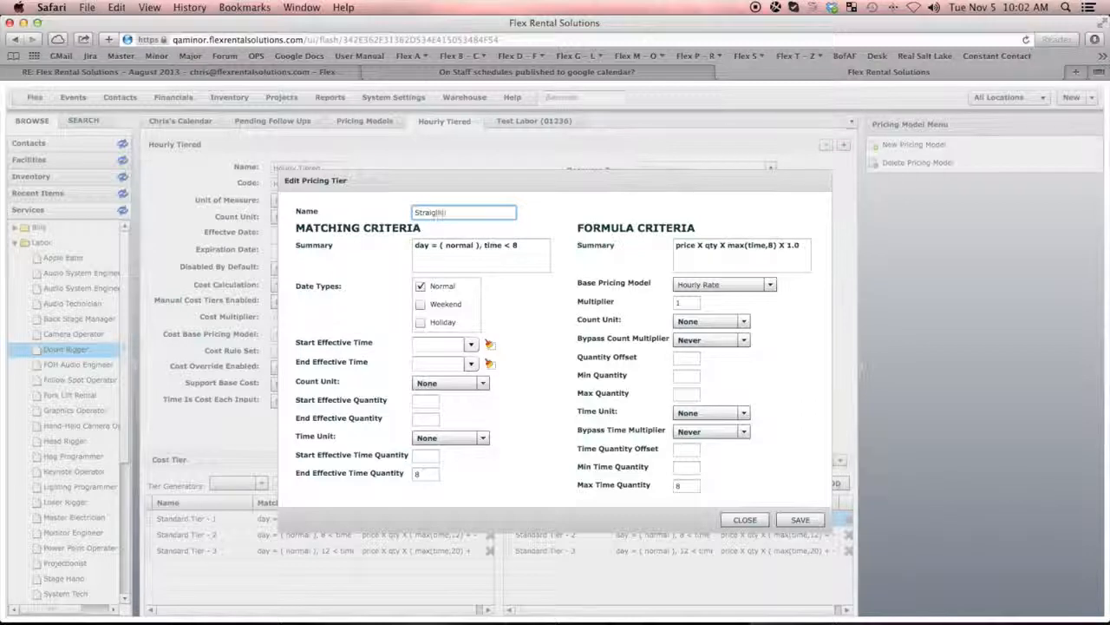
pyautogui.write(' Time')
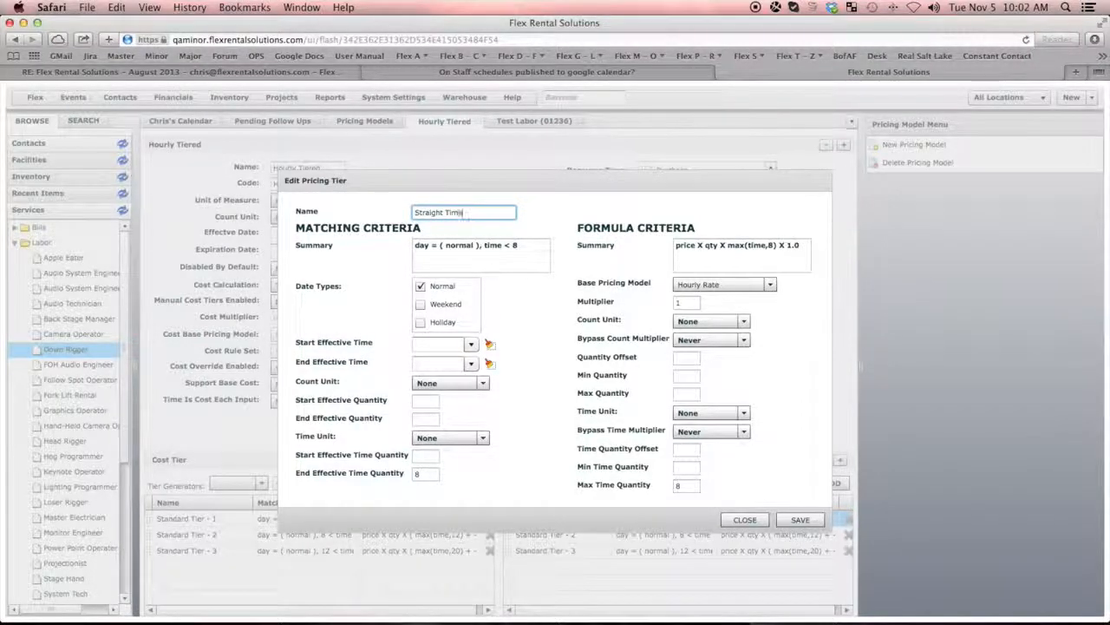
# Step: Add the Weekend and Holiday date types to the Straight Time tier and save it
pyautogui.click(419, 305)
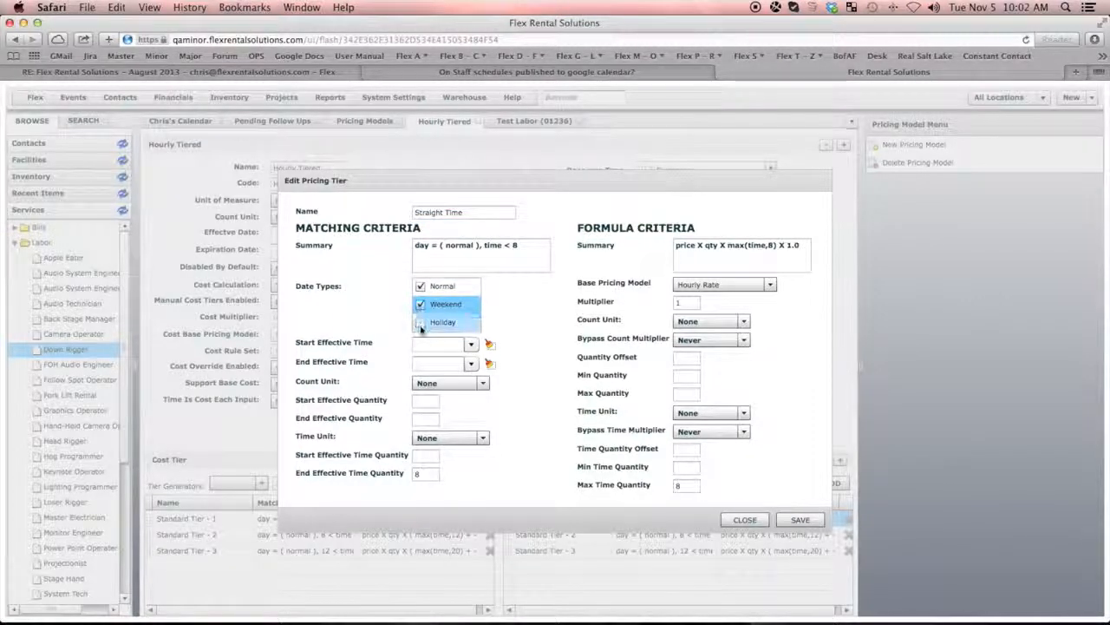
pyautogui.click(421, 324)
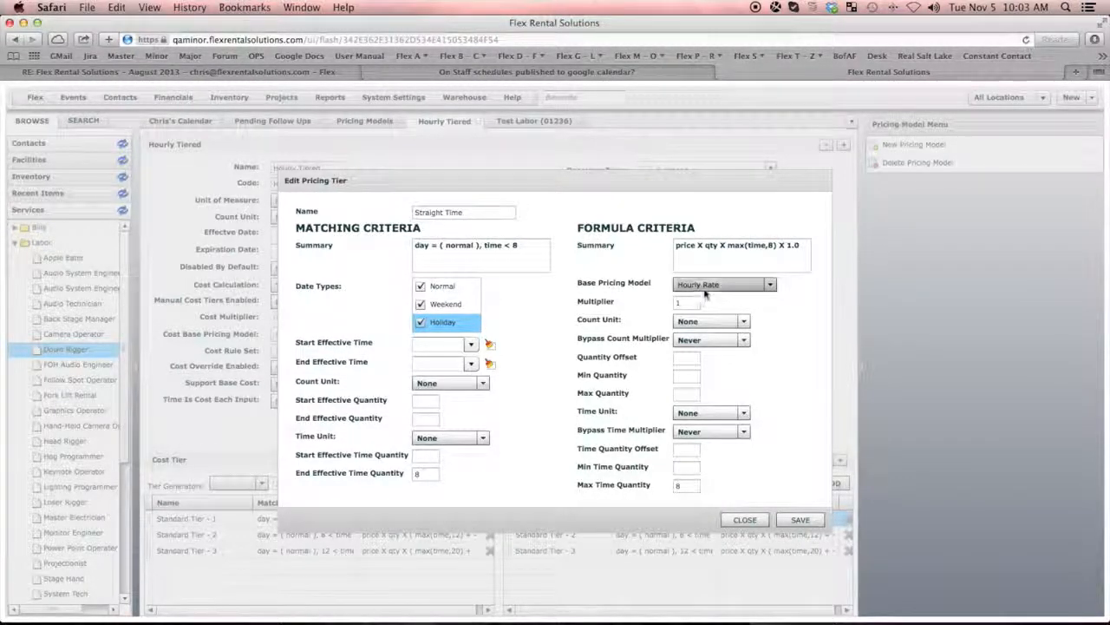
pyautogui.click(803, 520)
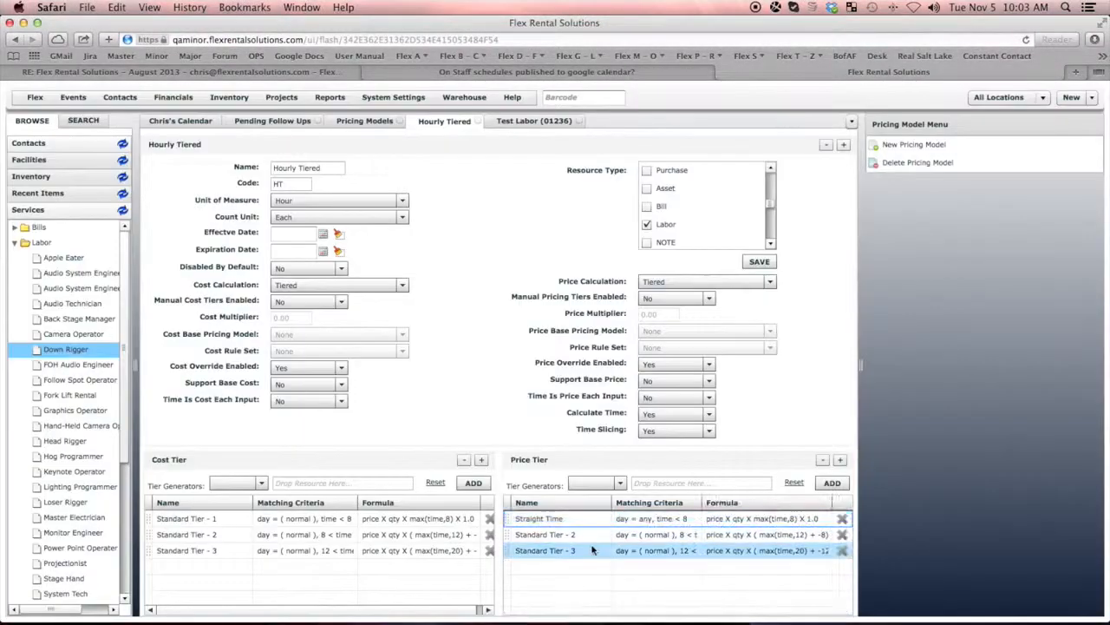
# Step: Open the second price tier, Standard Tier - 2, and rename it Overtime
pyautogui.click(560, 537)
pyautogui.doubleClick(560, 538)
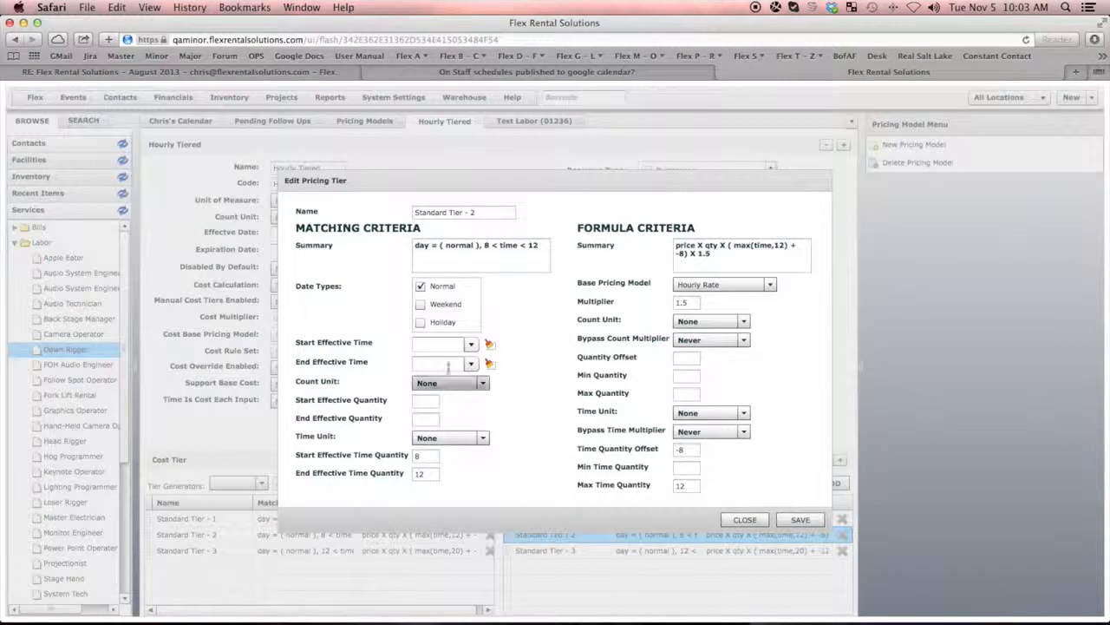
pyautogui.click(464, 212)
pyautogui.moveTo(473, 212); pyautogui.dragTo(245, 209)
pyautogui.write('Overtime')
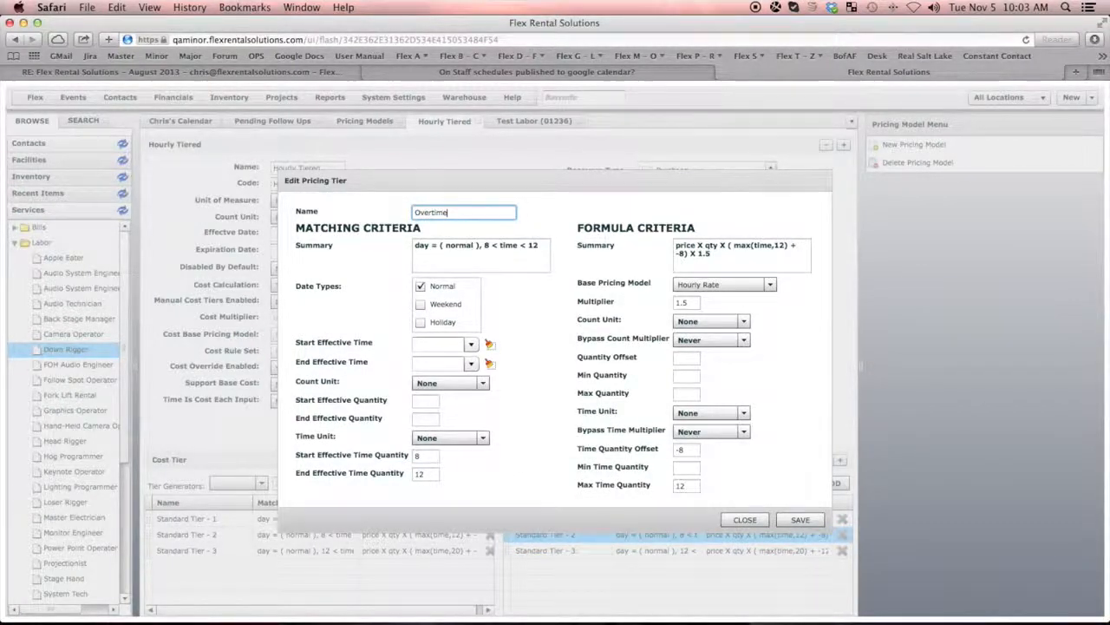
# Step: Add the Weekend and Holiday date types to the Overtime tier and save it
pyautogui.click(420, 306)
pyautogui.click(420, 323)
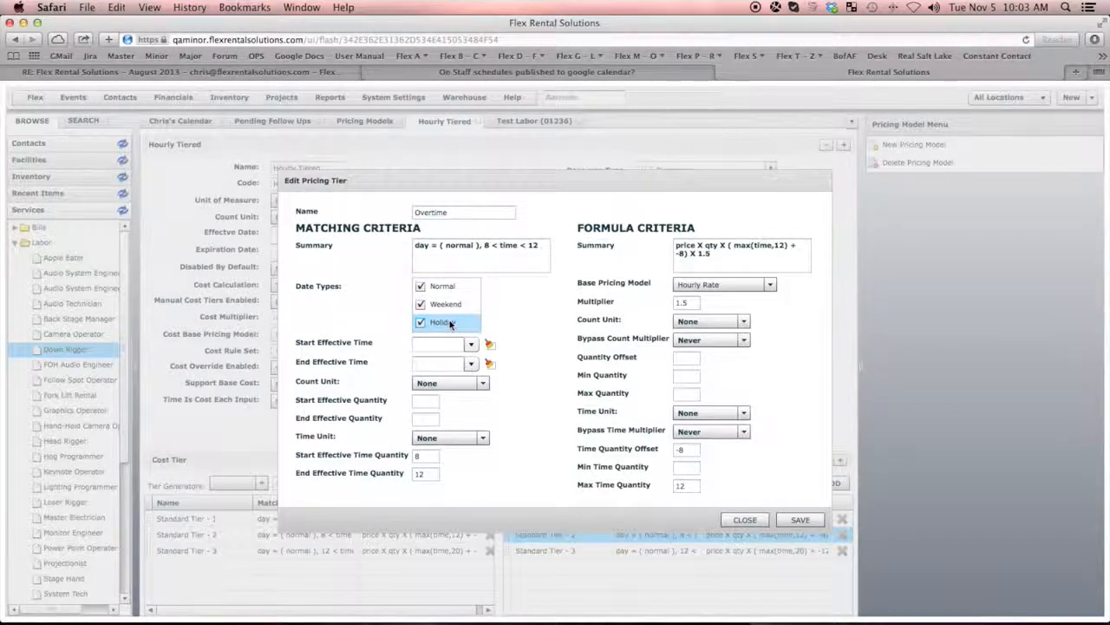
pyautogui.click(441, 323)
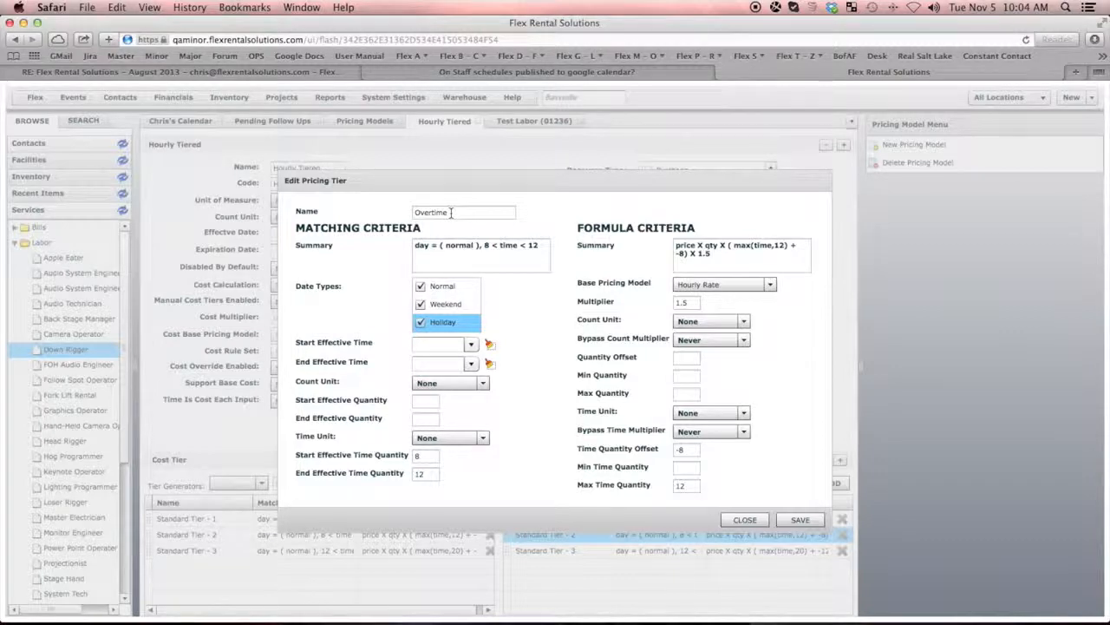
pyautogui.click(797, 519)
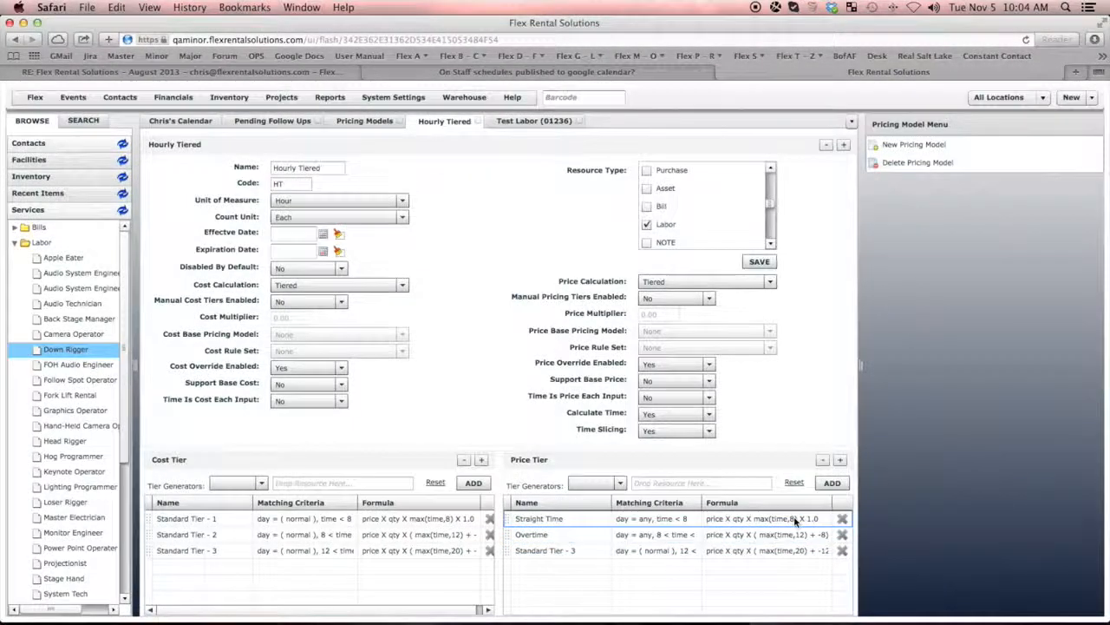
# Step: Open the third price tier, Standard Tier - 3, and rename it Double Time
pyautogui.doubleClick(545, 550)
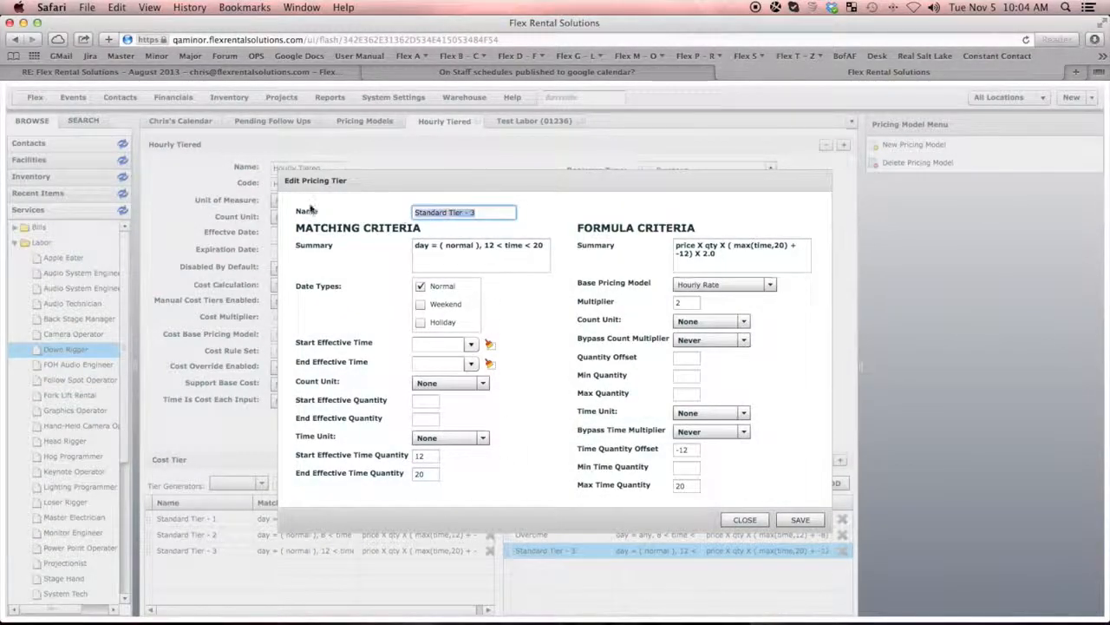
pyautogui.write('Double')
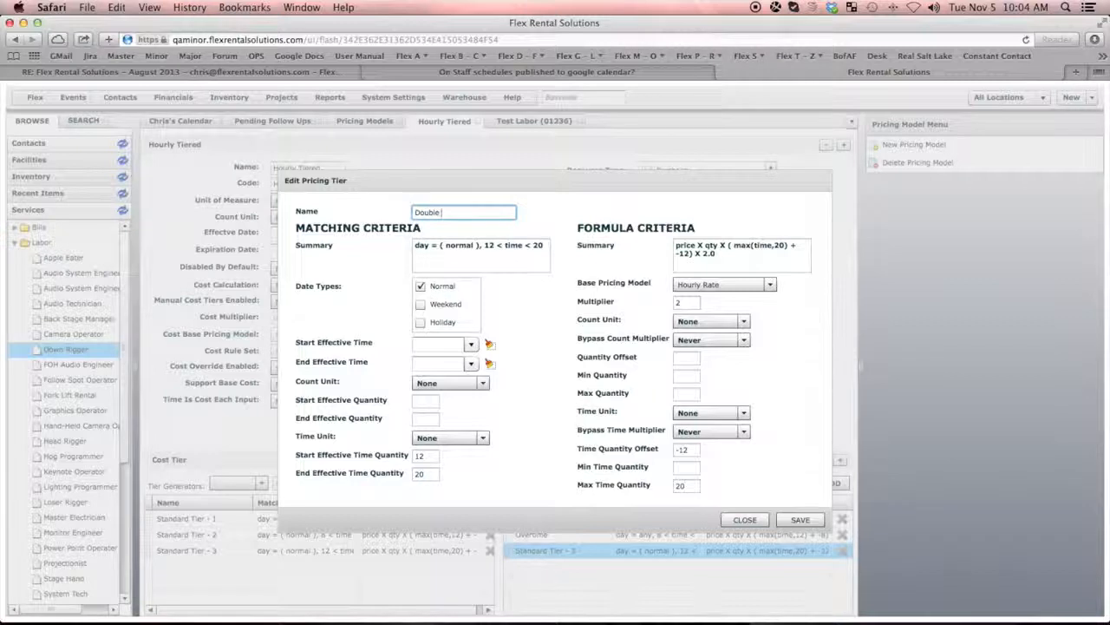
pyautogui.write(' Time')
# Step: Add the Weekend and Holiday date types to the Double Time tier
pyautogui.click(420, 303)
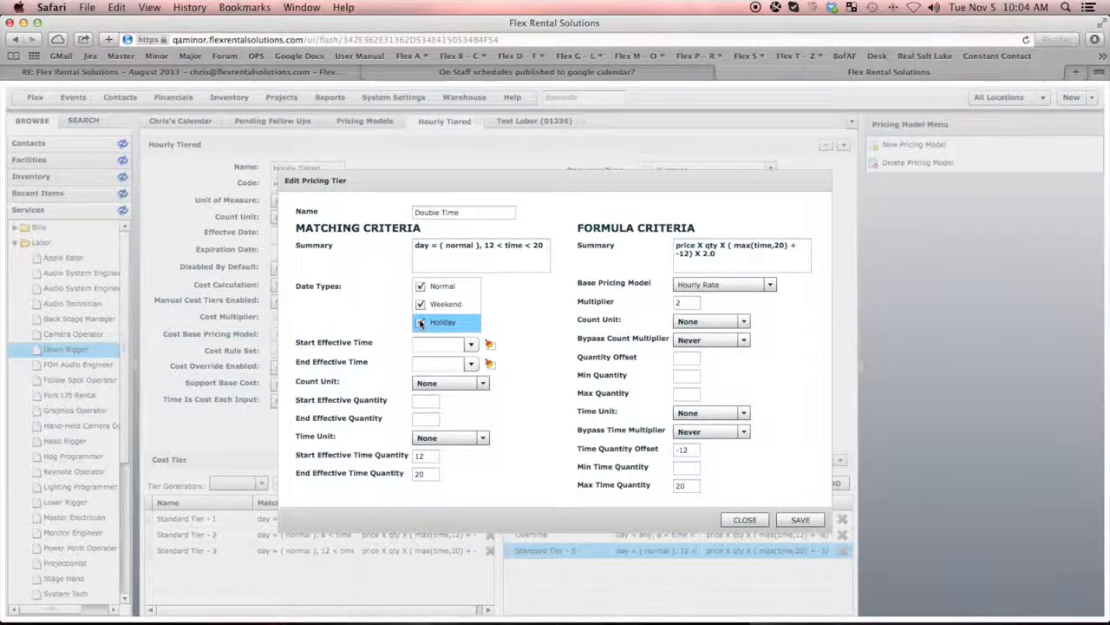
pyautogui.click(420, 322)
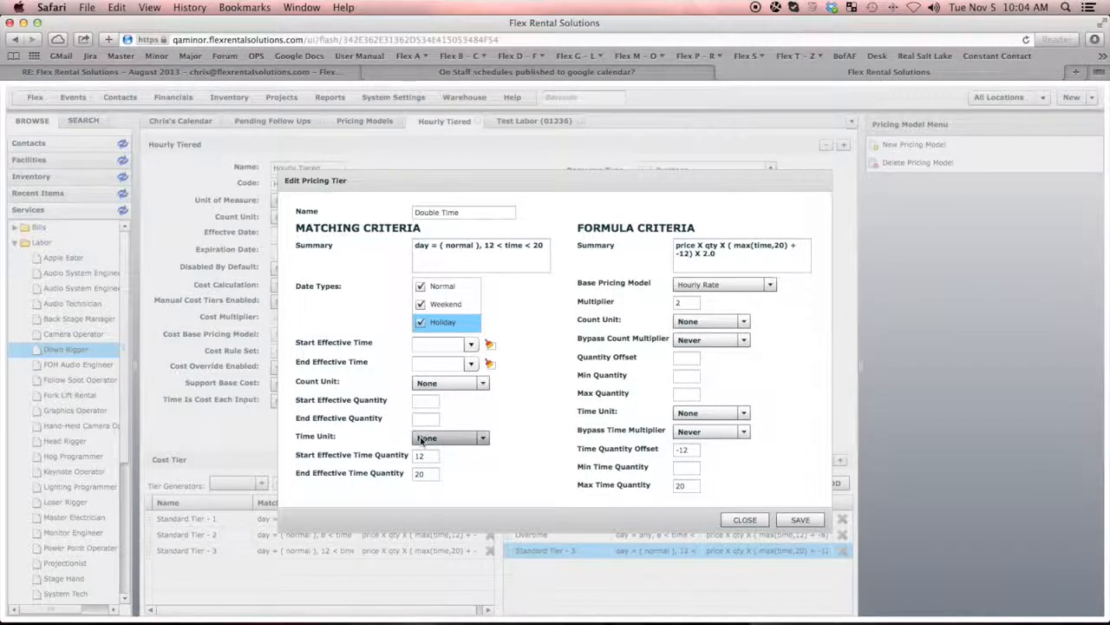
pyautogui.doubleClick(427, 455)
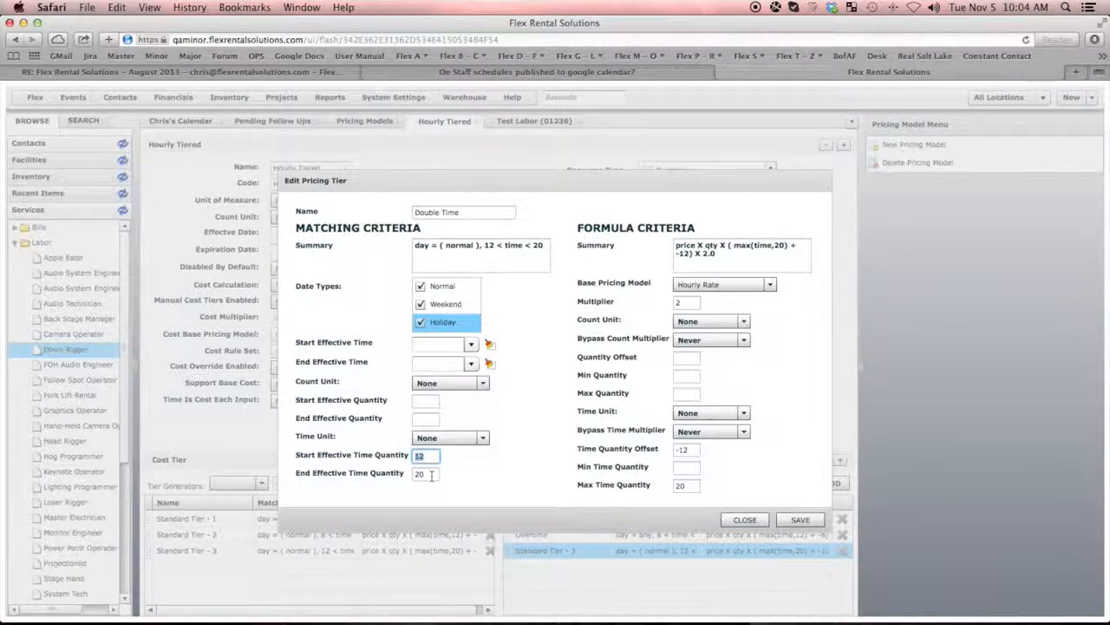
# Step: Set the Double Time tier's End Effective Time Quantity and Max Time Quantity to 24, then save
pyautogui.moveTo(431, 476); pyautogui.dragTo(392, 476)
pyautogui.write('254')
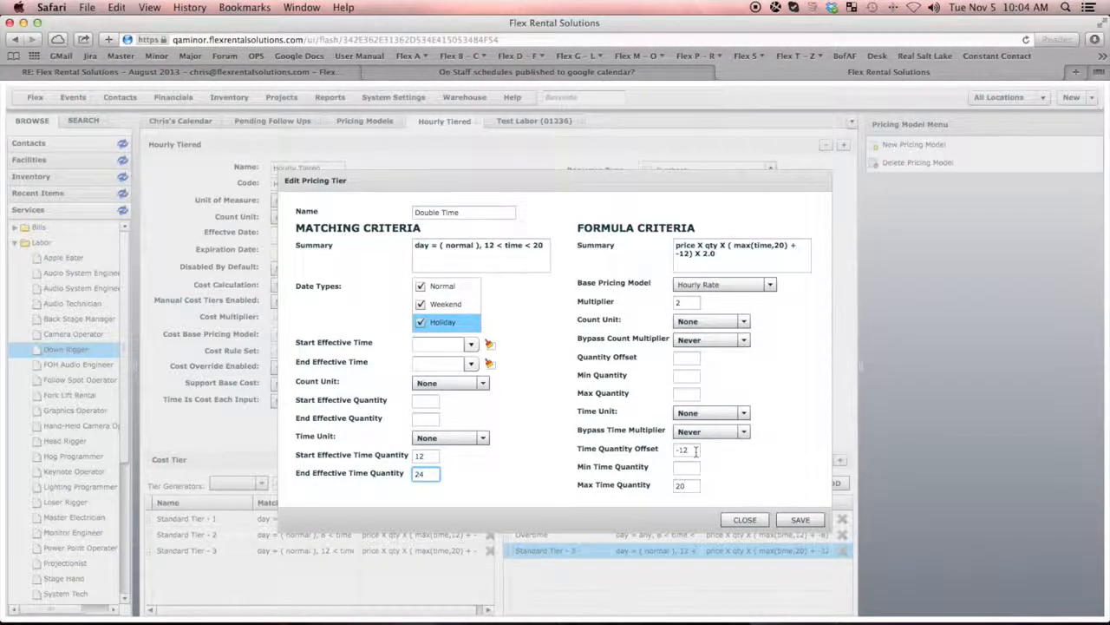
pyautogui.click(685, 485)
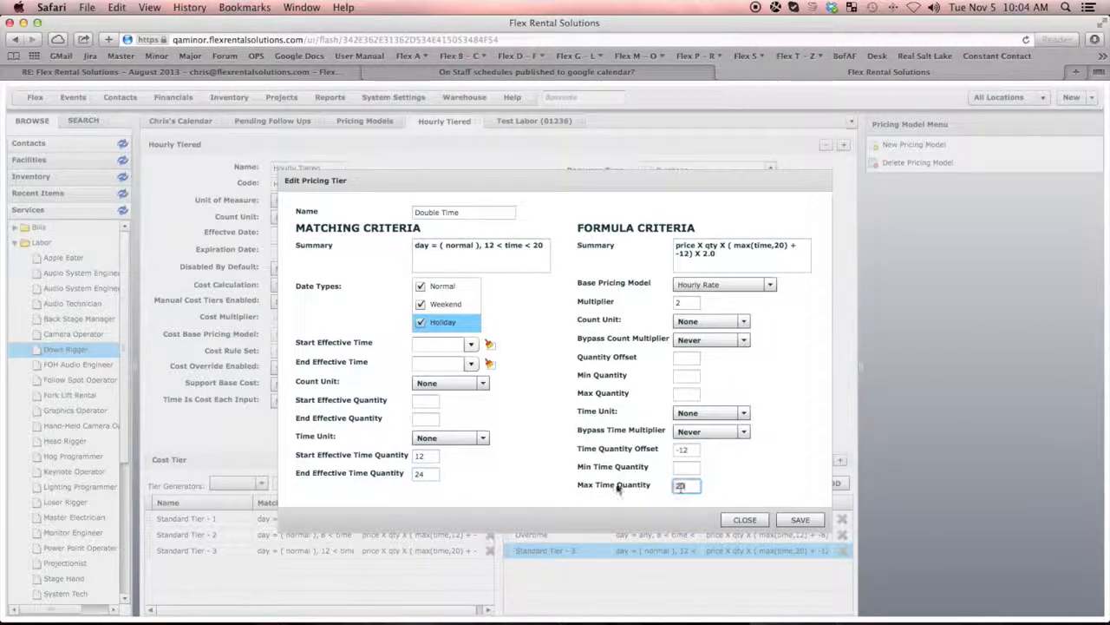
pyautogui.write('4')
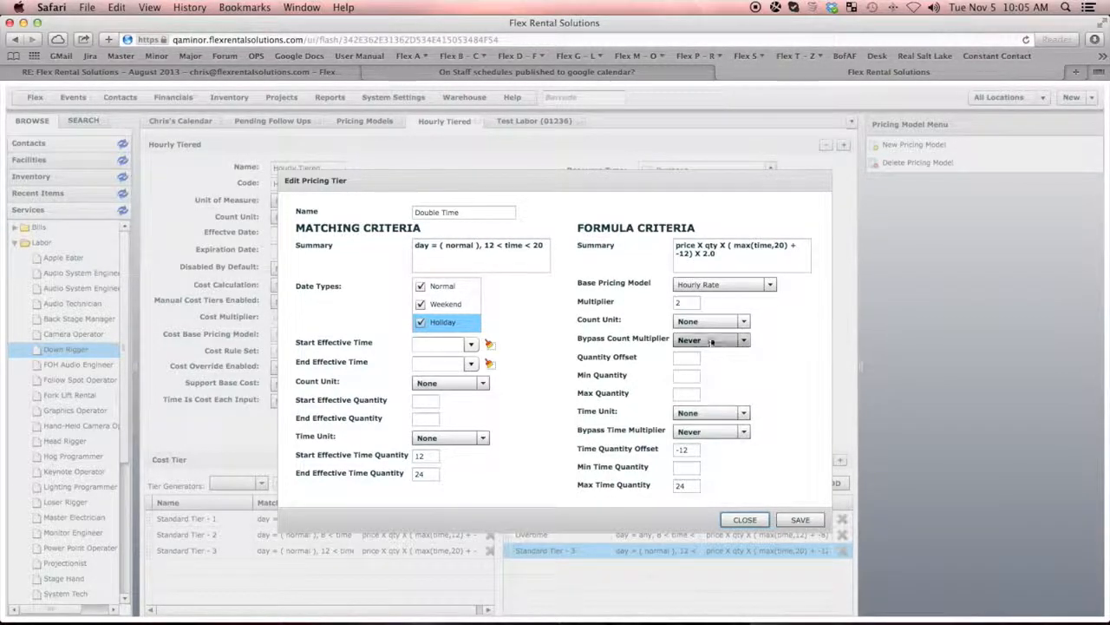
pyautogui.click(800, 519)
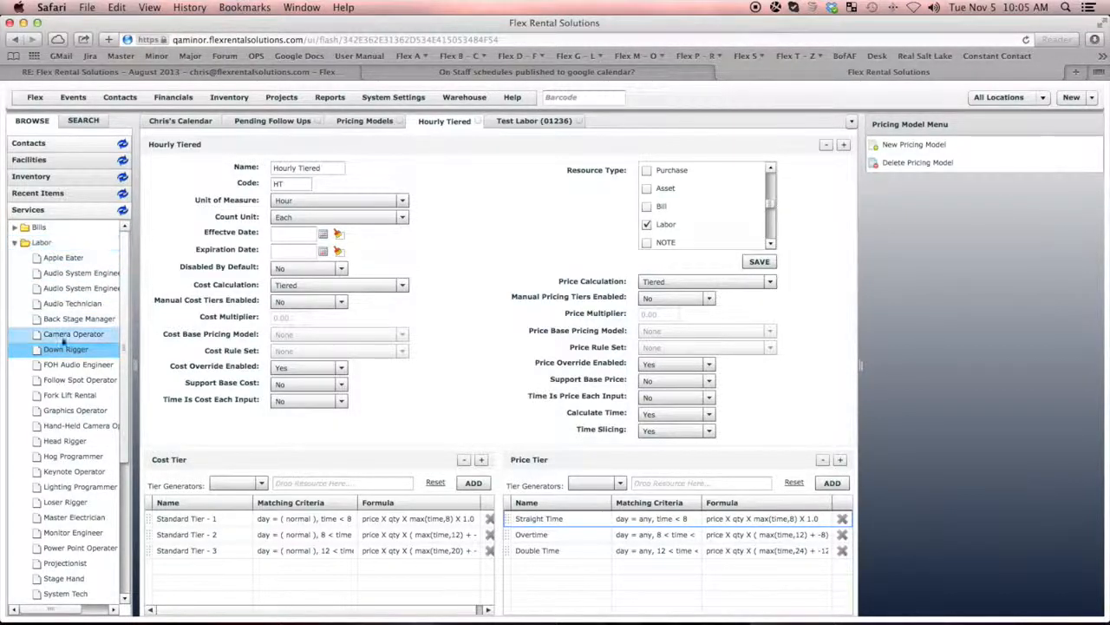
# Step: Test the pricing tiers with the Down Rigger resource and set the currency to US Dollar
pyautogui.moveTo(65, 349); pyautogui.dragTo(726, 483)
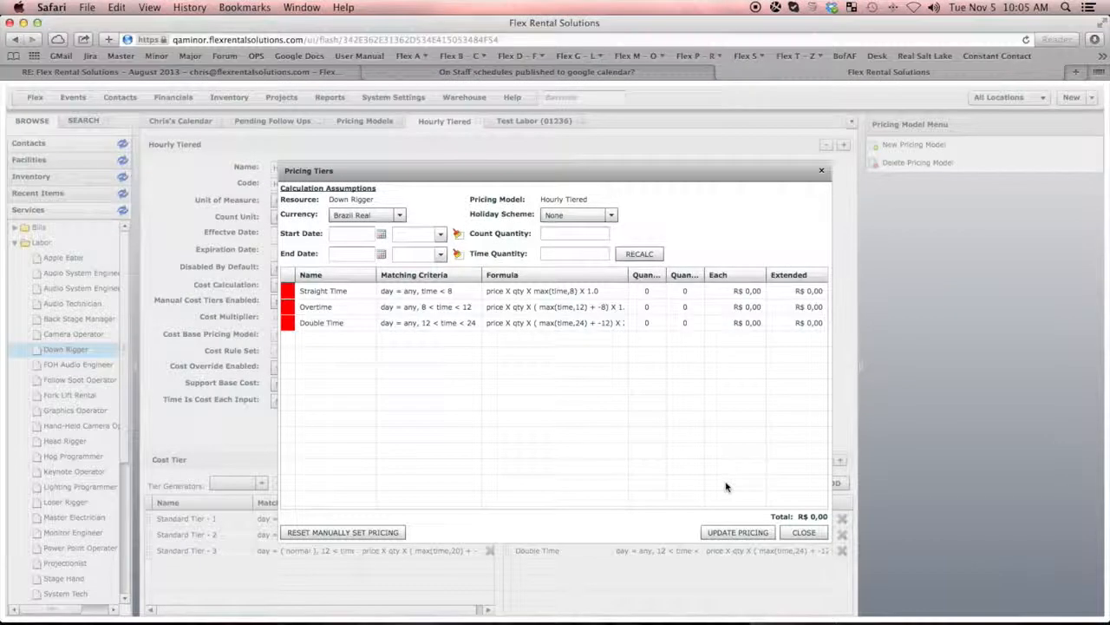
pyautogui.click(370, 218)
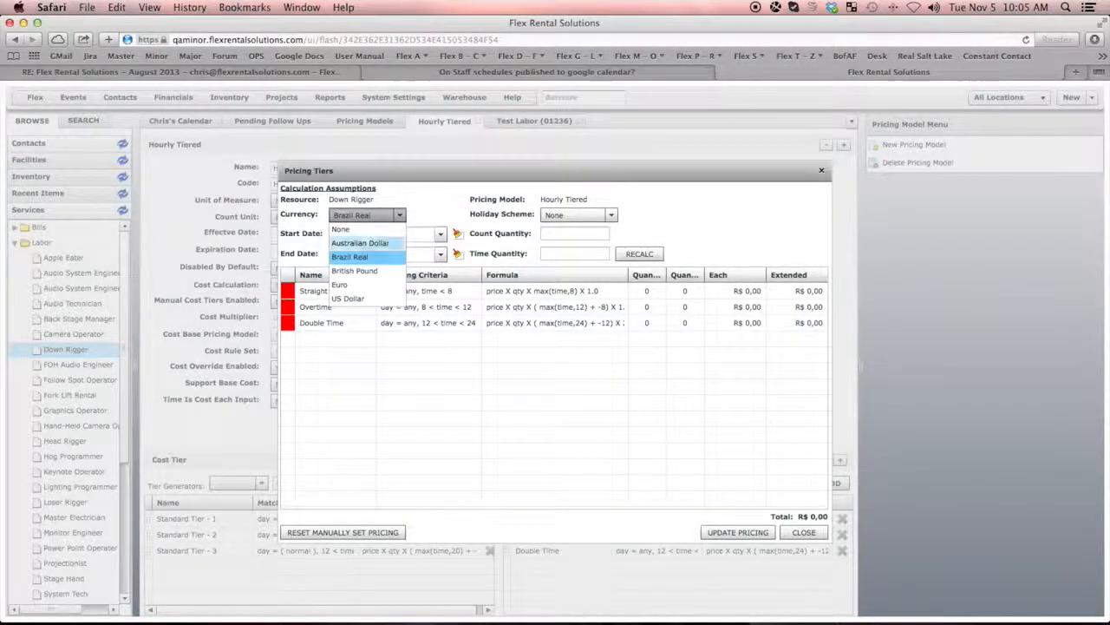
pyautogui.click(365, 298)
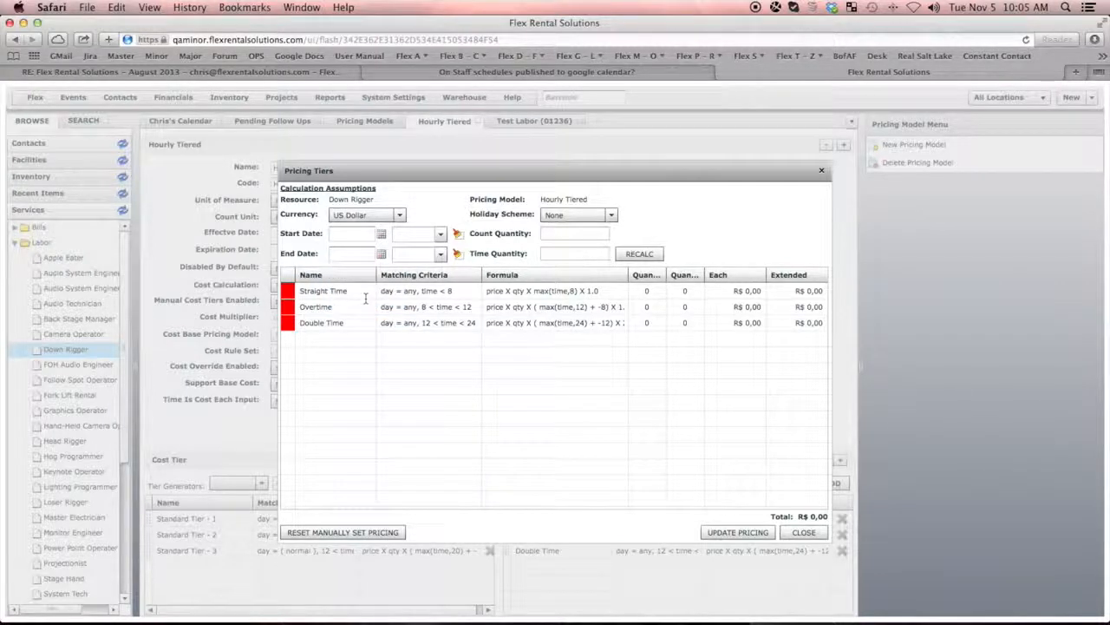
# Step: Set the test start date to 11/05/2013 at 8:00 AM
pyautogui.click(381, 233)
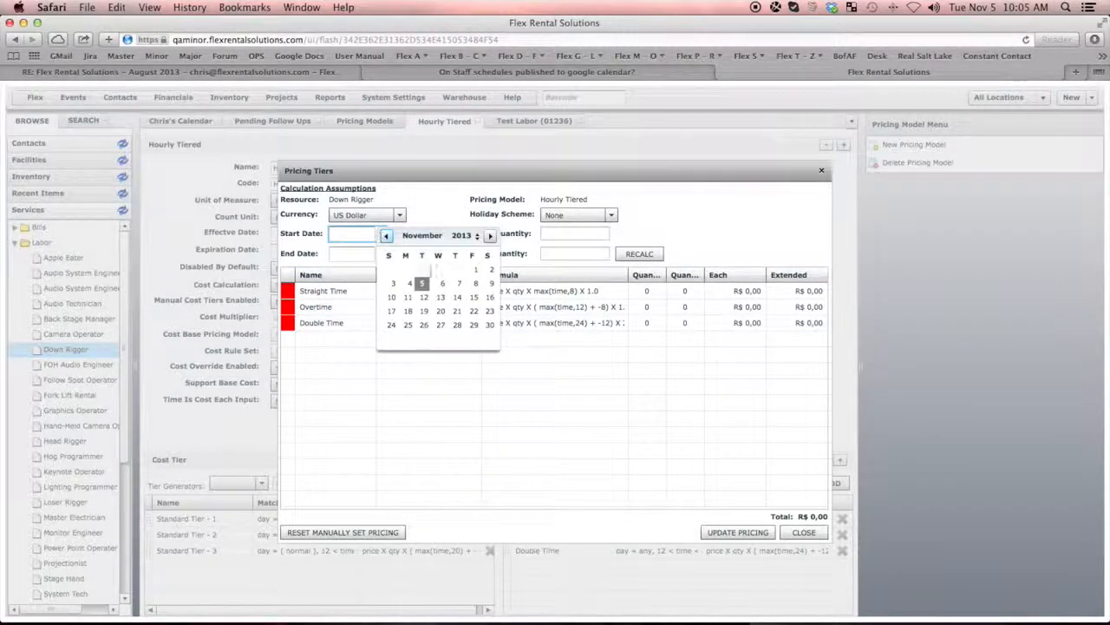
pyautogui.click(421, 284)
pyautogui.click(441, 234)
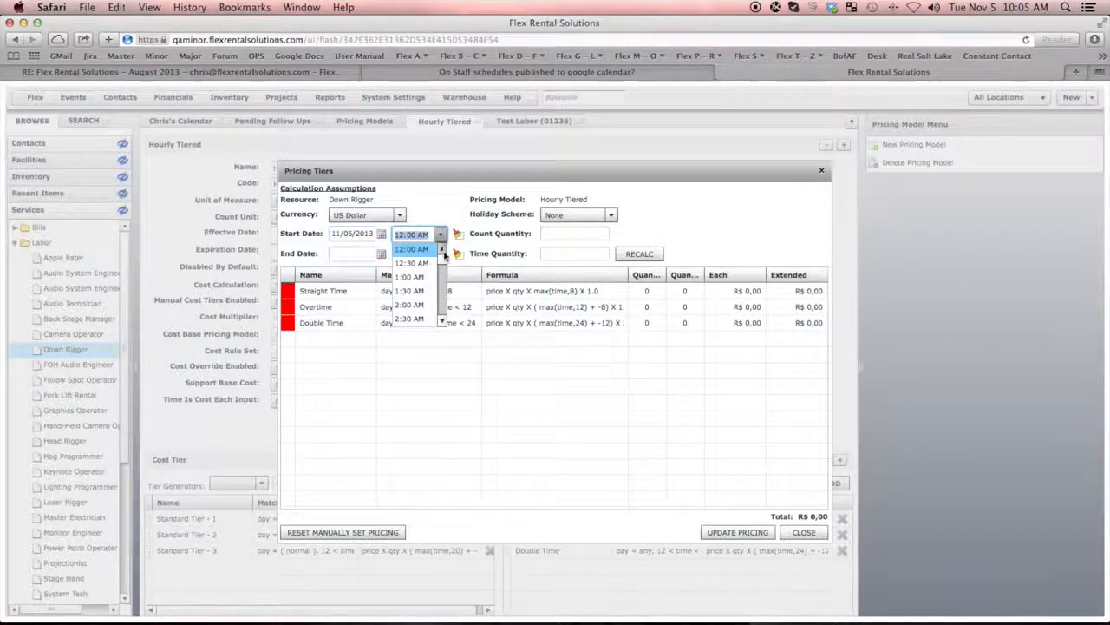
pyautogui.moveTo(443, 260); pyautogui.dragTo(444, 278)
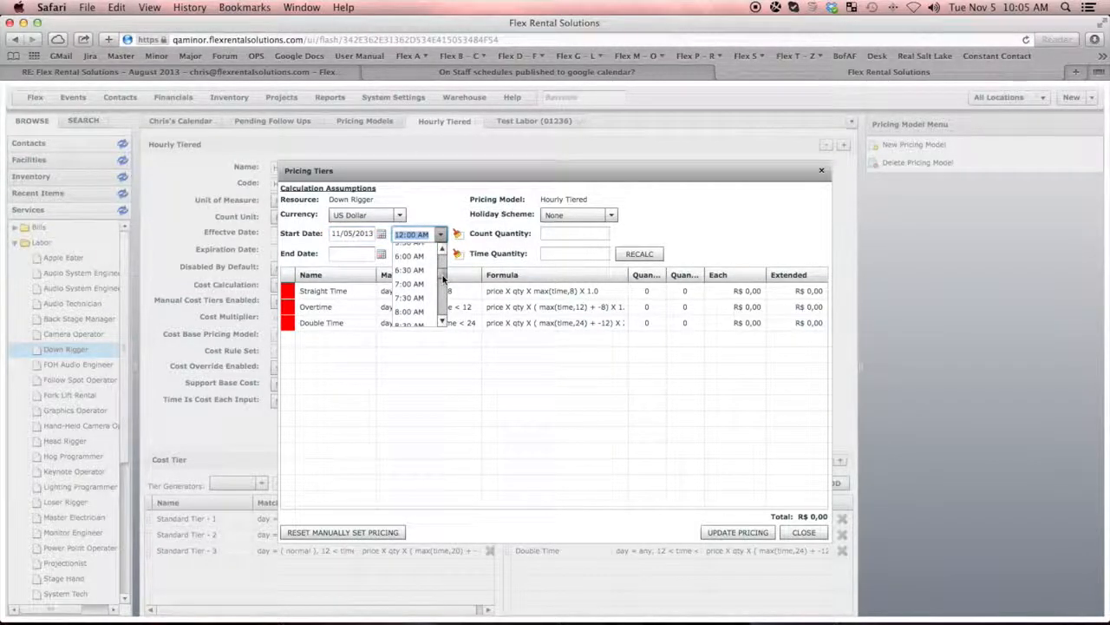
pyautogui.click(411, 311)
# Step: Set the test end date to 11/05/2013 at 2:00 PM
pyautogui.click(382, 255)
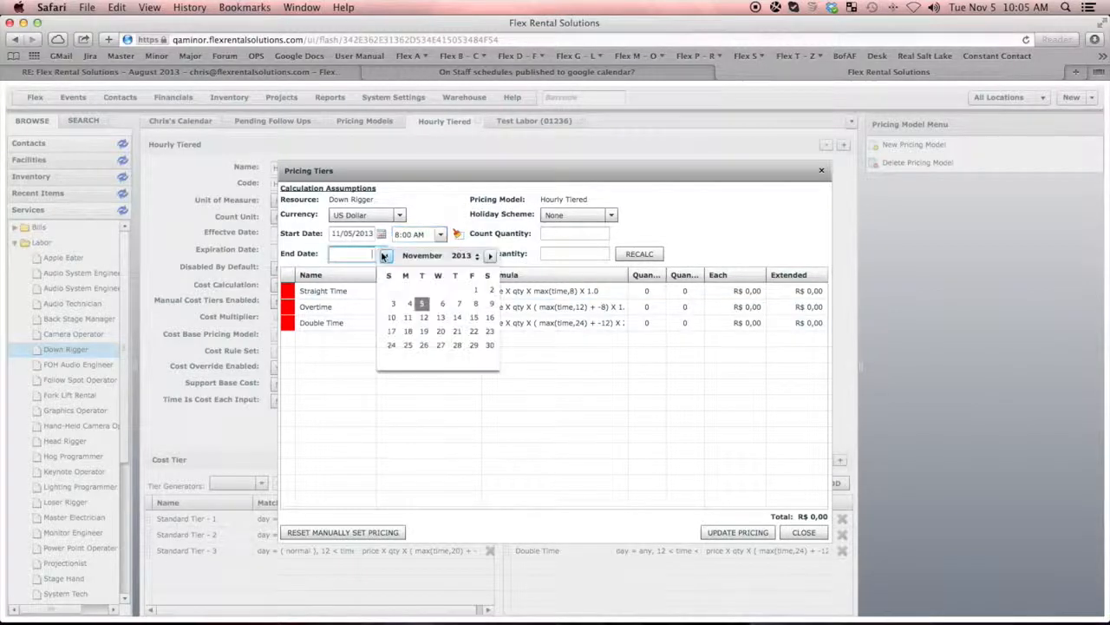
pyautogui.click(422, 304)
pyautogui.click(440, 254)
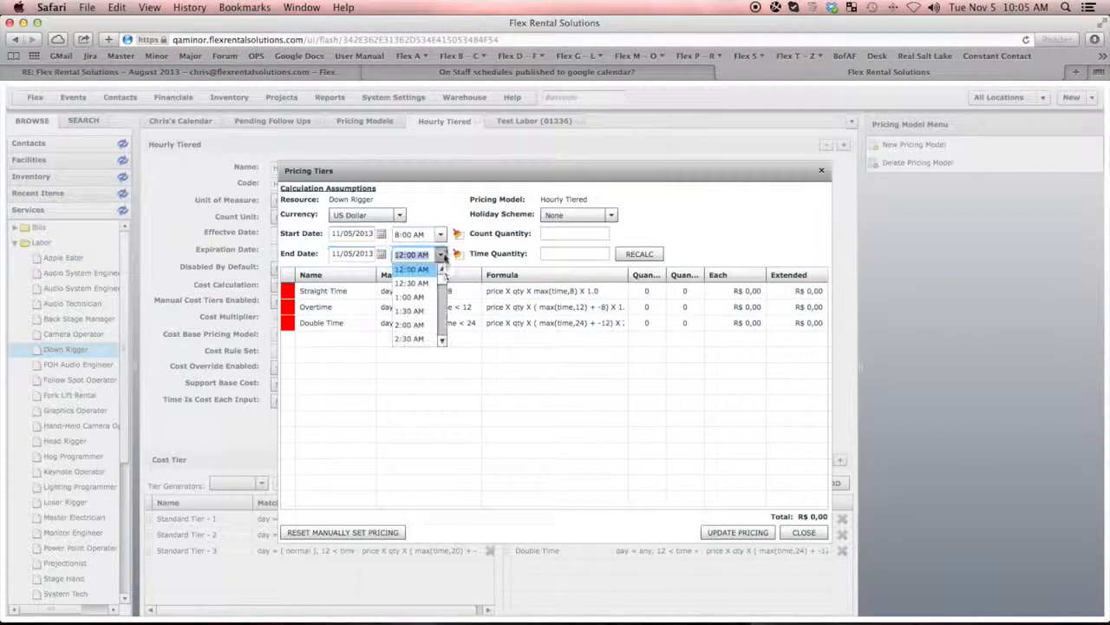
pyautogui.moveTo(443, 275); pyautogui.dragTo(444, 314)
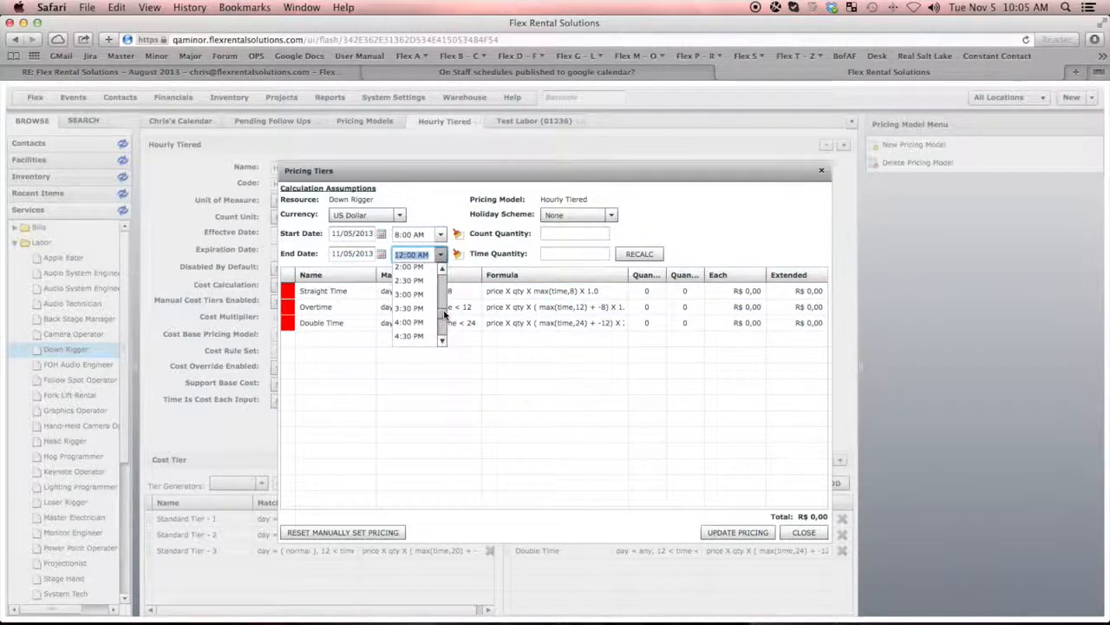
pyautogui.click(419, 269)
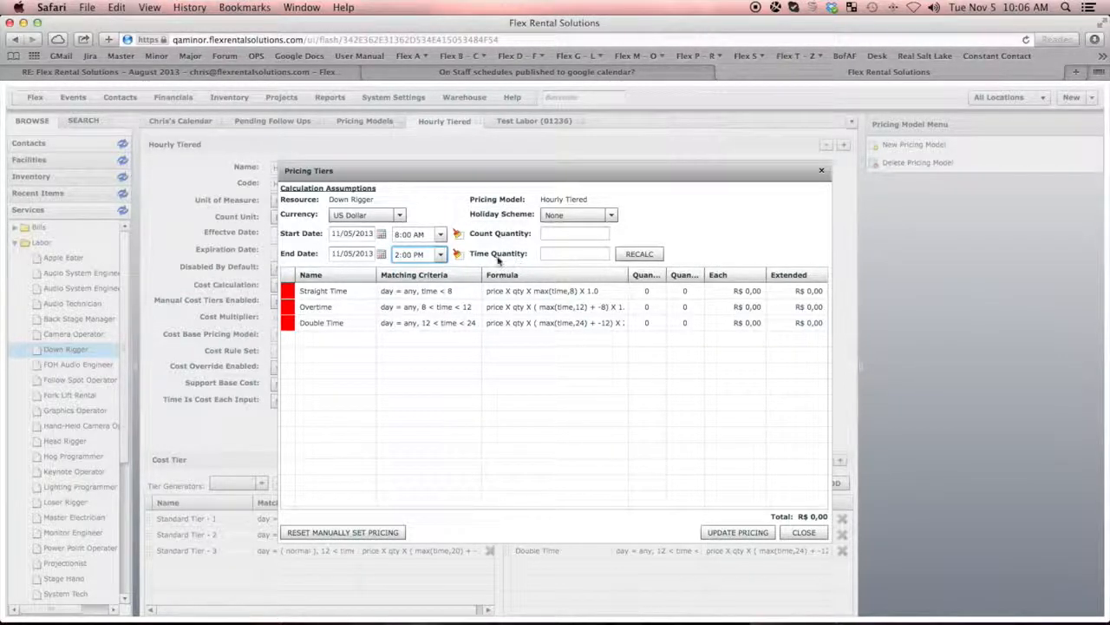
# Step: Enter a count quantity of 1 and recalculate the tier pricing
pyautogui.click(564, 235)
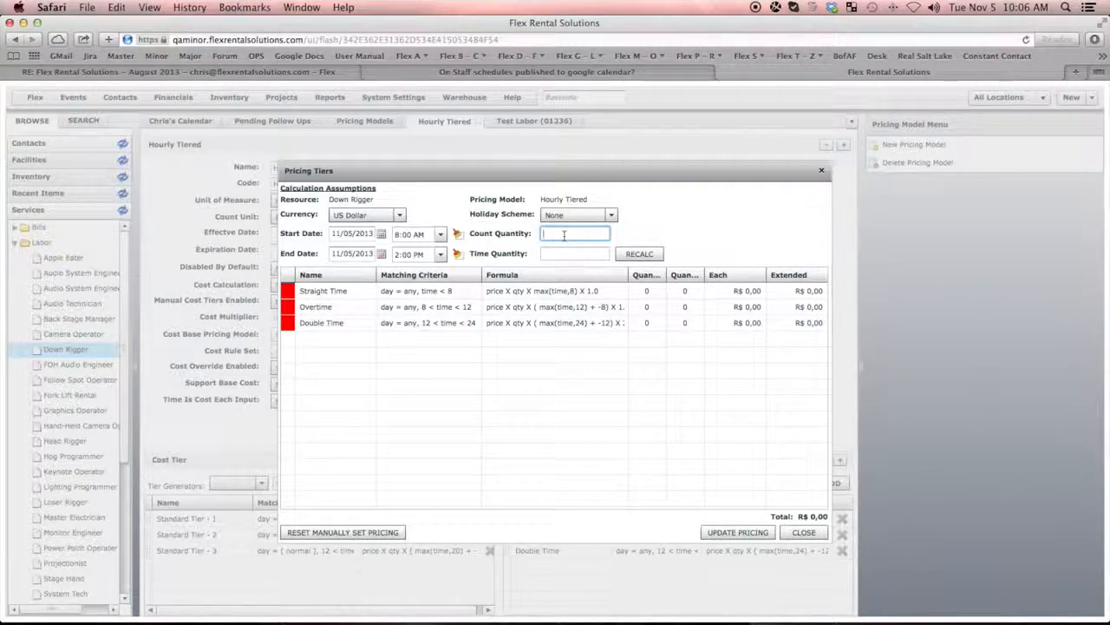
pyautogui.write('1')
pyautogui.click(596, 293)
pyautogui.click(638, 257)
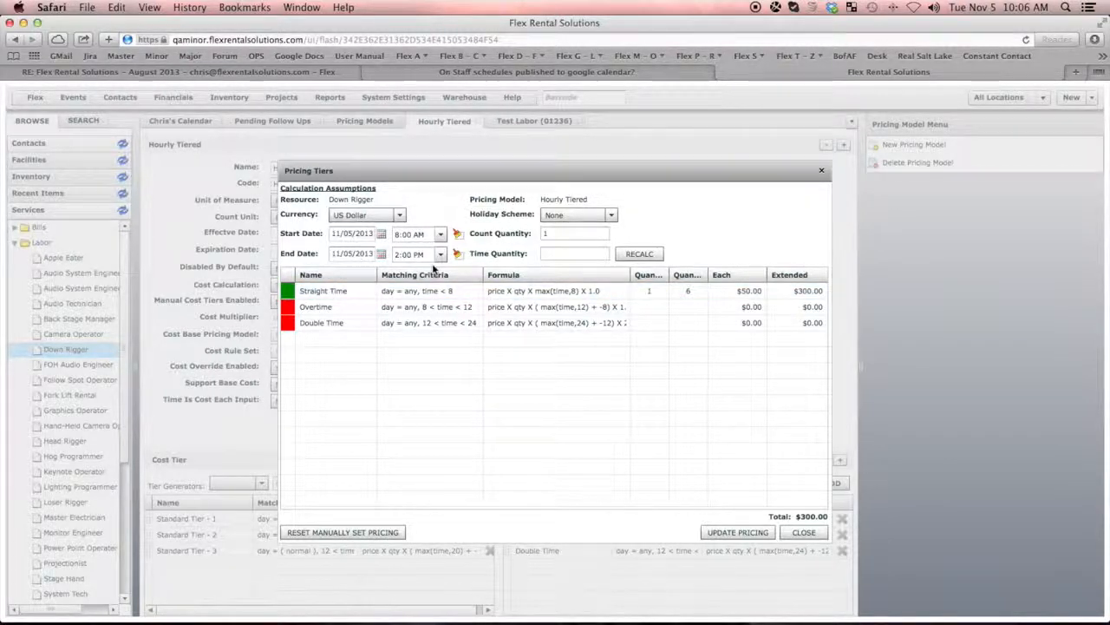
pyautogui.click(689, 293)
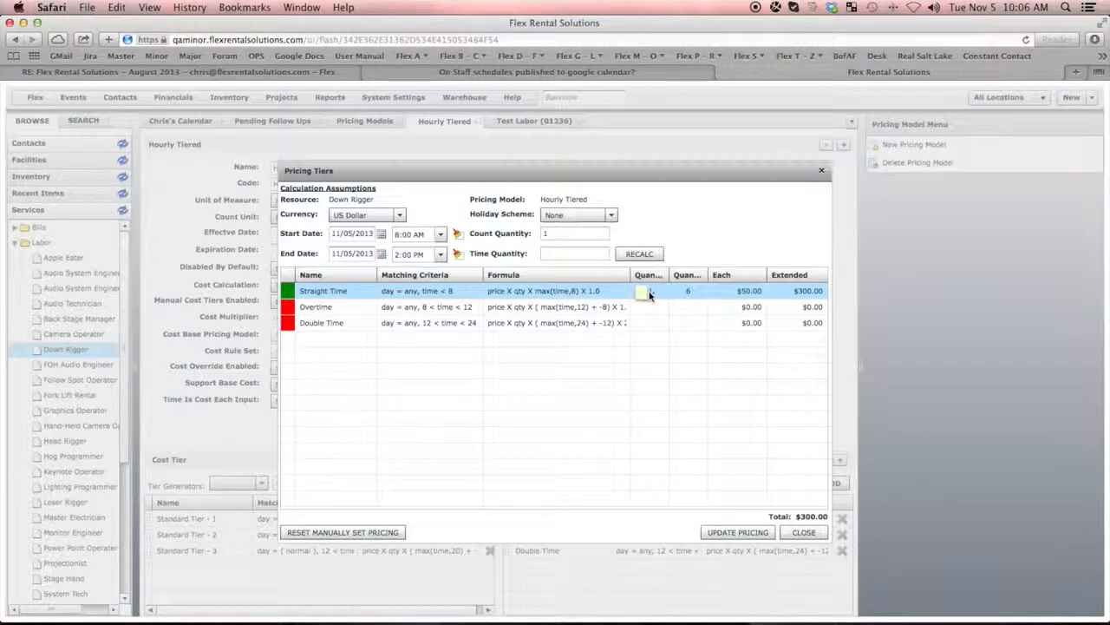
pyautogui.click(551, 236)
pyautogui.write('1')
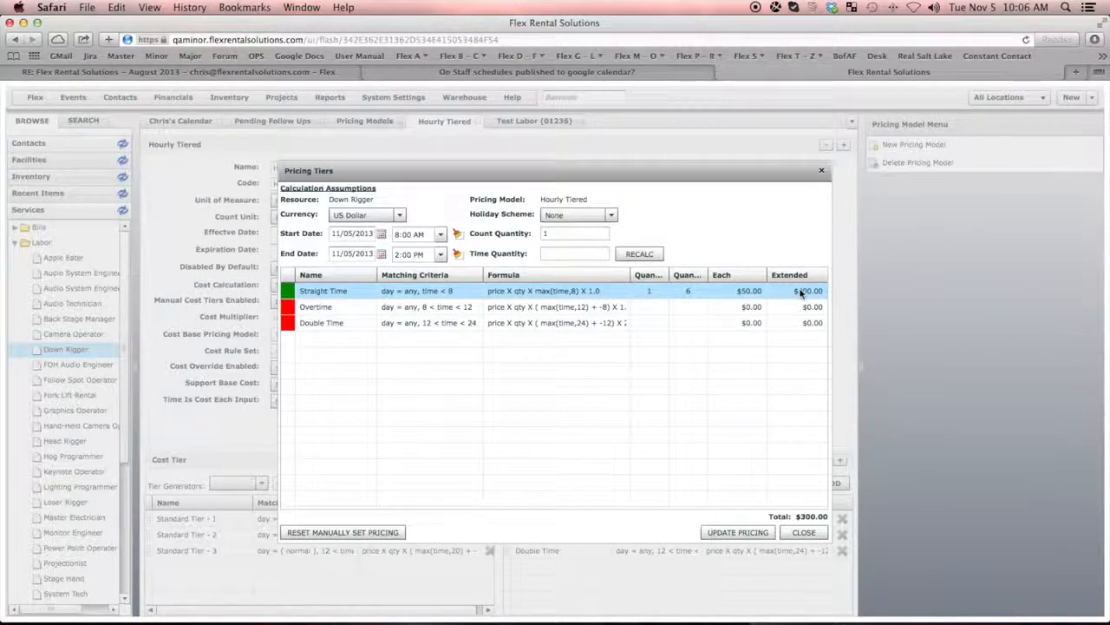
# Step: Change the end time to 5:00 PM, recalculate, and inspect each tier's quantities
pyautogui.click(442, 255)
pyautogui.scroll(-2, 443, 317)
pyautogui.click(409, 278)
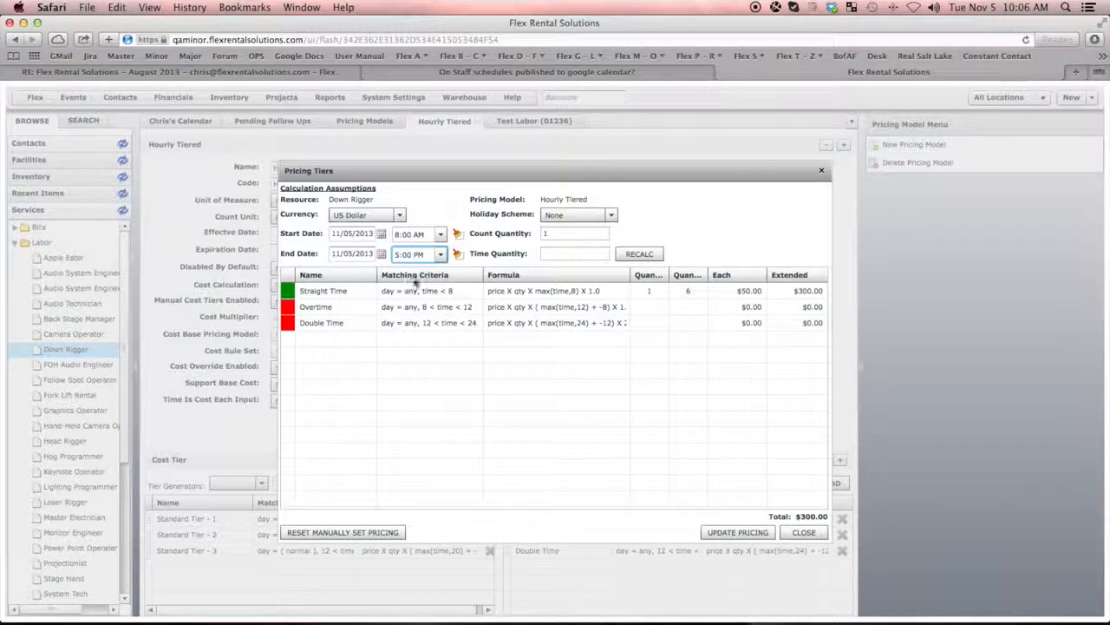
pyautogui.click(638, 254)
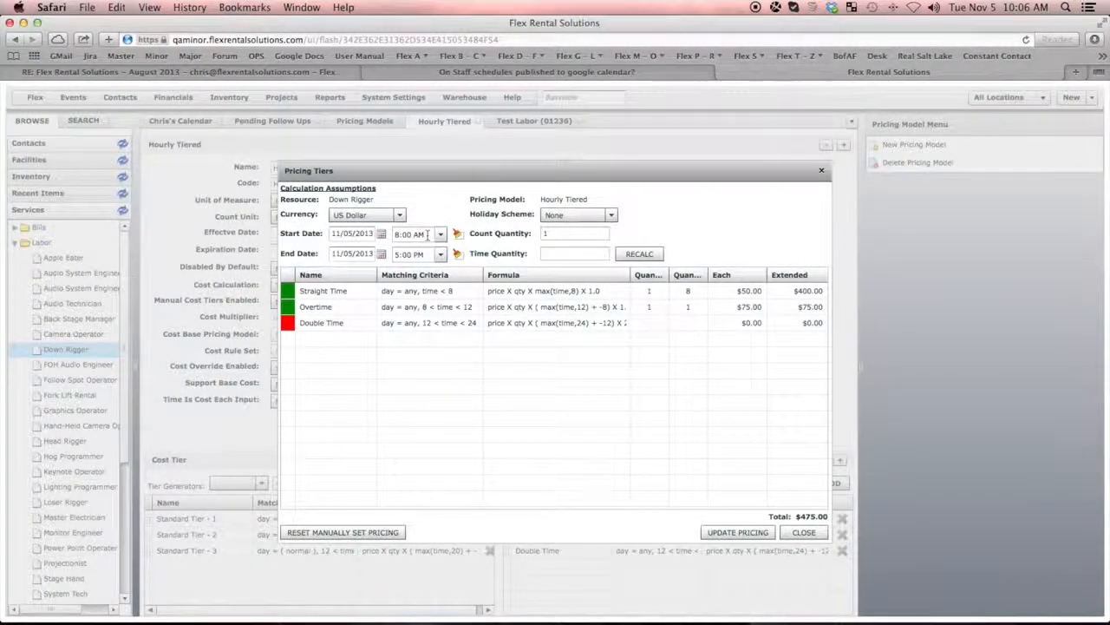
pyautogui.click(688, 292)
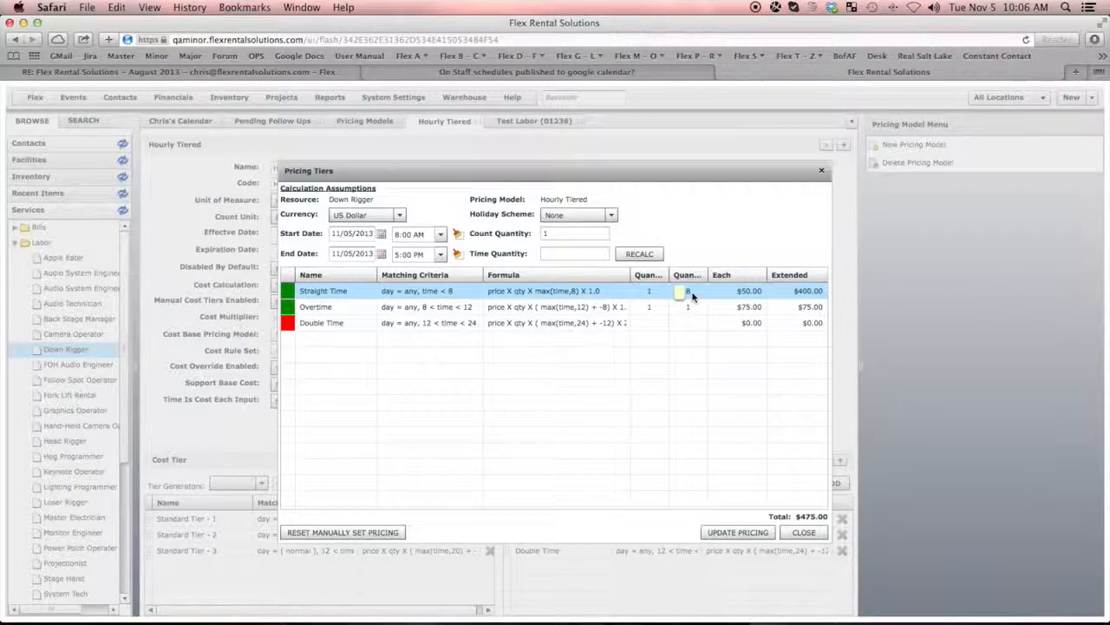
pyautogui.click(689, 308)
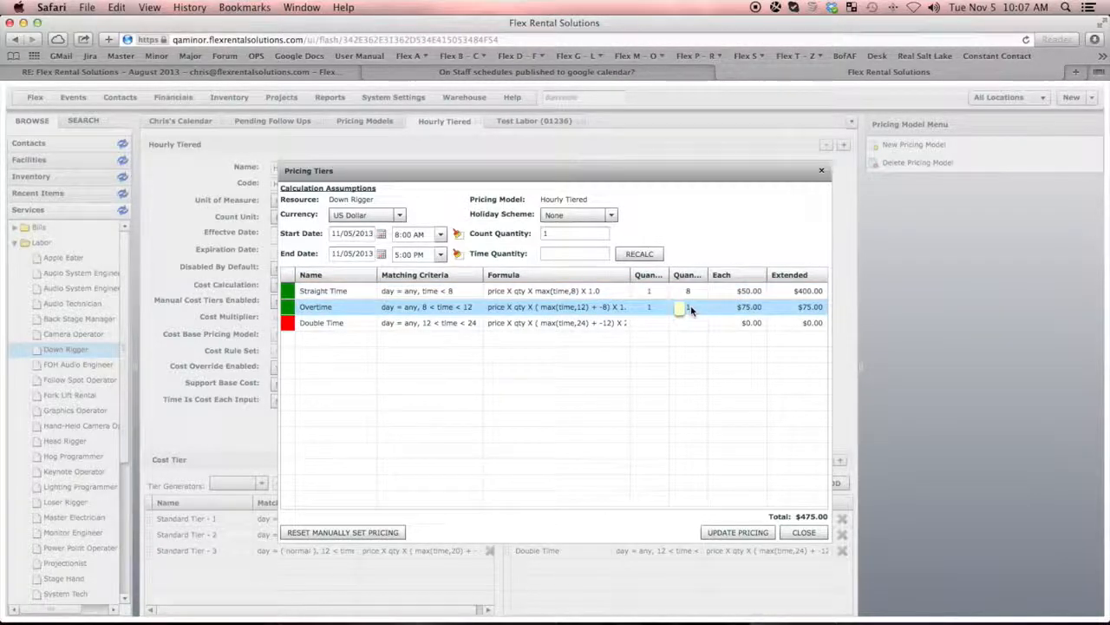
pyautogui.click(744, 309)
pyautogui.click(750, 293)
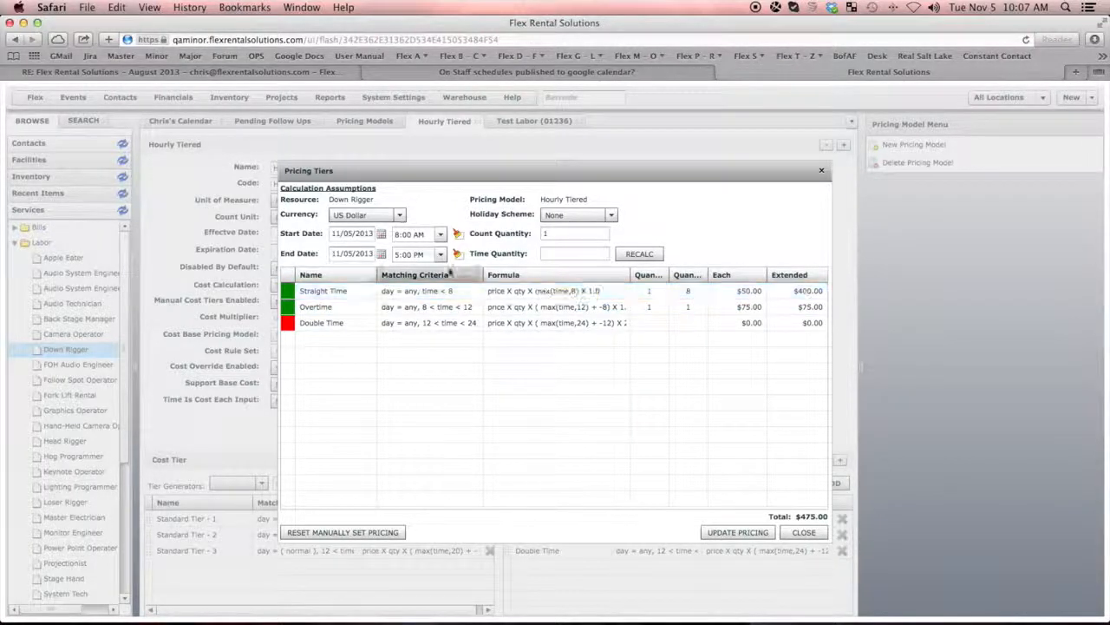
# Step: Change the end time to 10:30 PM, recalculate, and inspect each tier's quantities
pyautogui.click(442, 255)
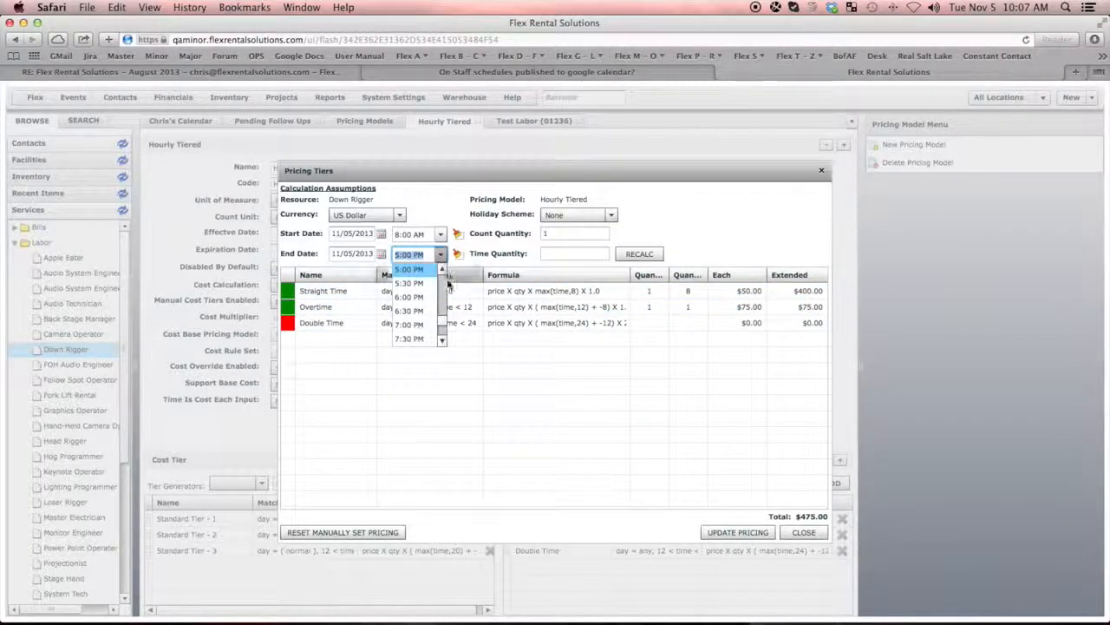
pyautogui.click(441, 341)
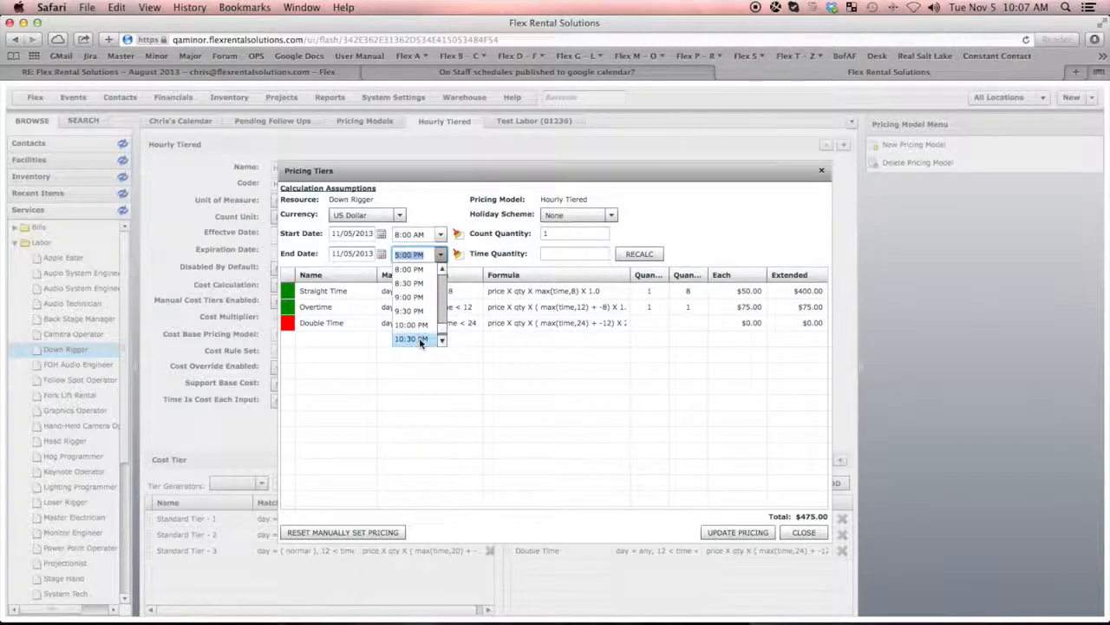
pyautogui.click(419, 337)
pyautogui.click(638, 254)
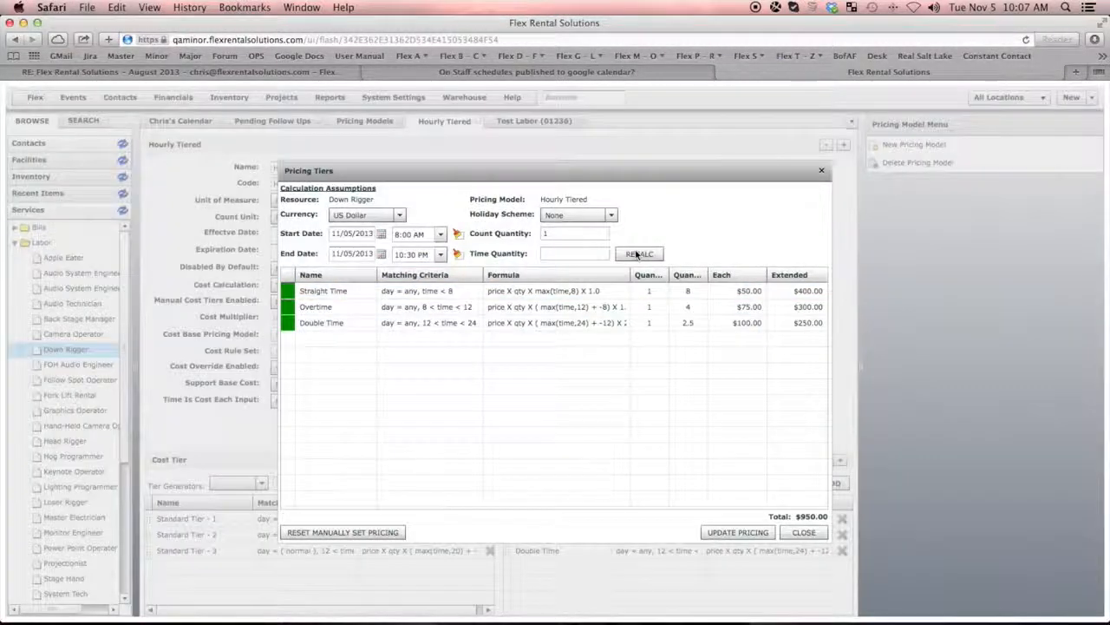
pyautogui.click(688, 291)
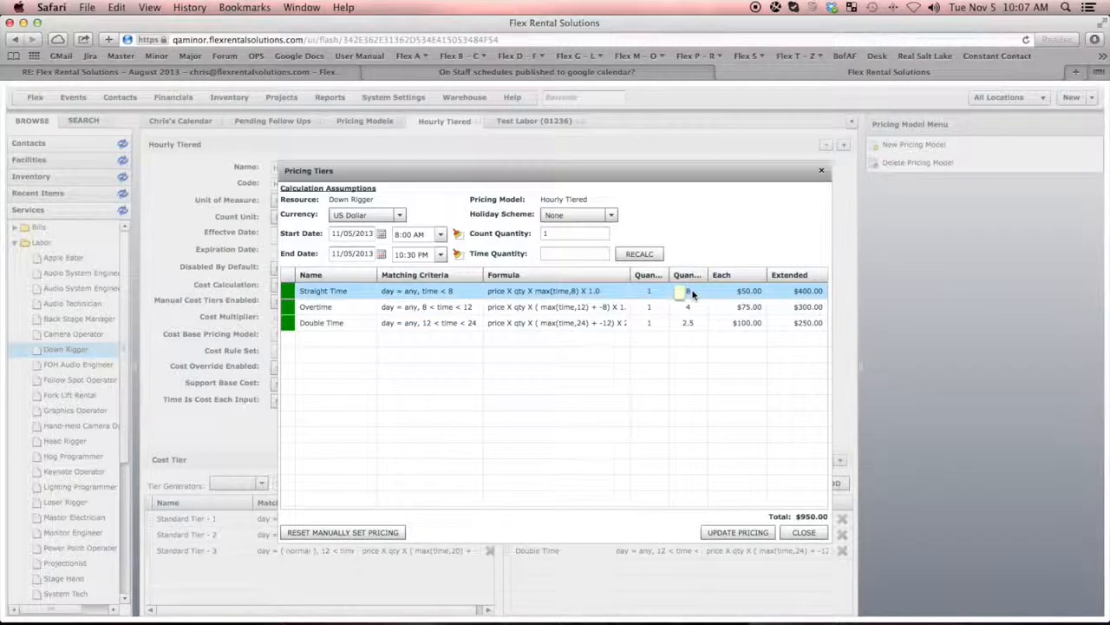
pyautogui.click(694, 308)
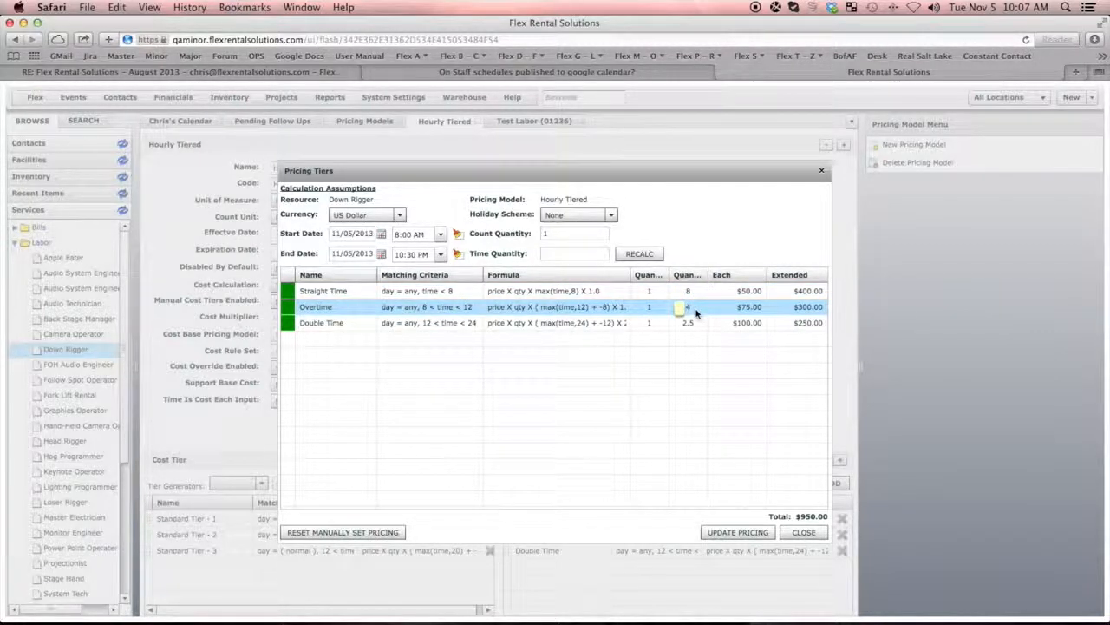
pyautogui.click(694, 323)
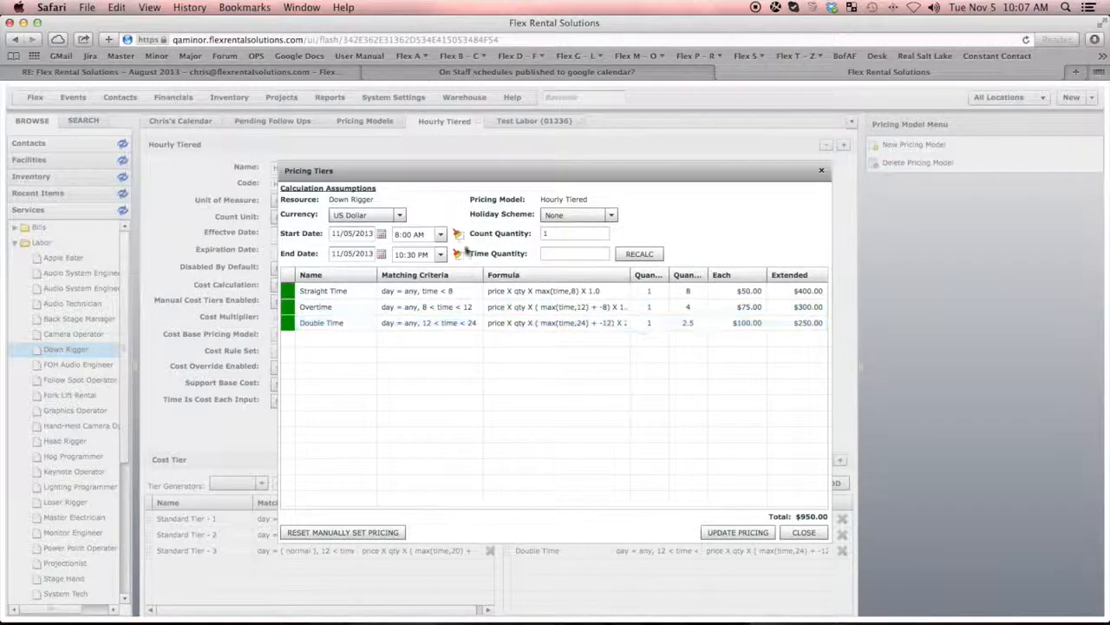
# Step: Set the test start time to 2:00 PM
pyautogui.click(441, 234)
pyautogui.scroll(-3, 423, 295)
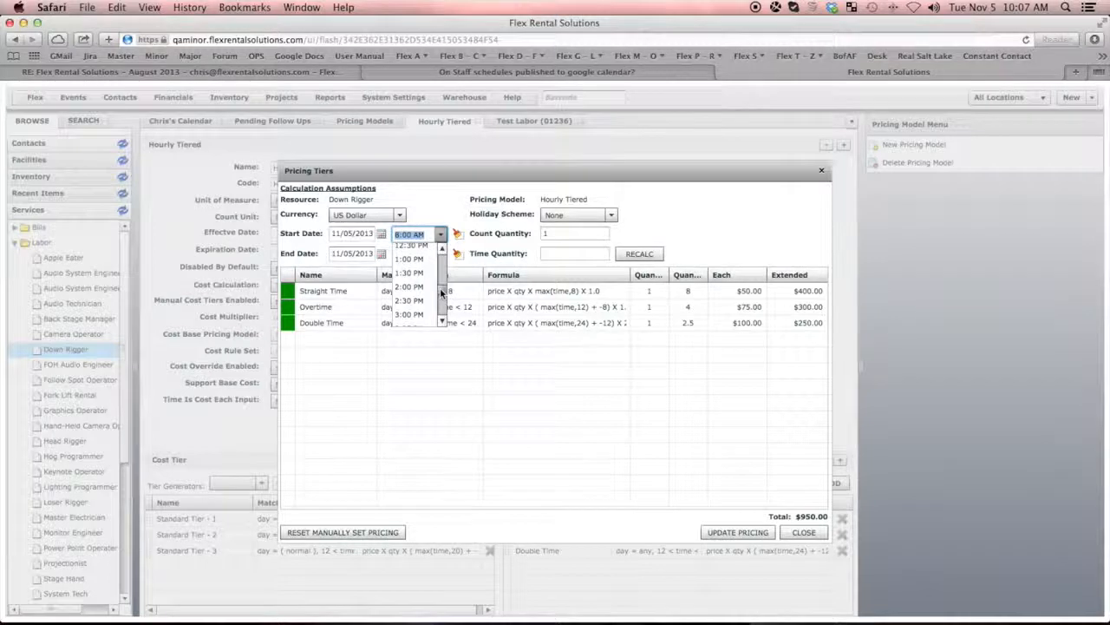
pyautogui.click(421, 288)
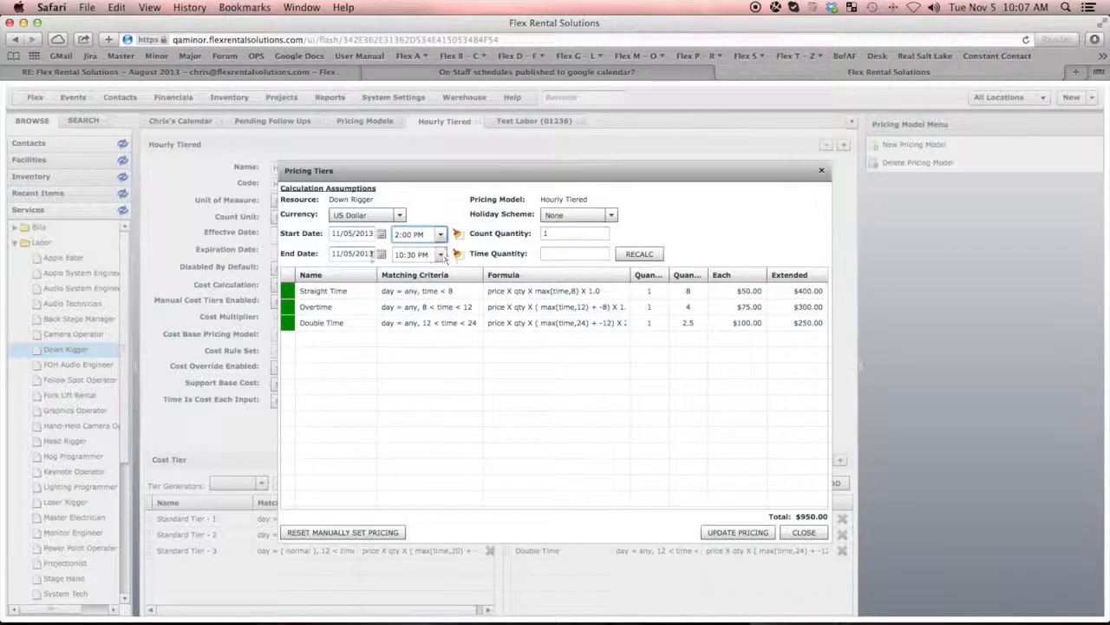
# Step: Set the test end to 11/06/2013 at 1:00 AM and recalculate
pyautogui.click(382, 254)
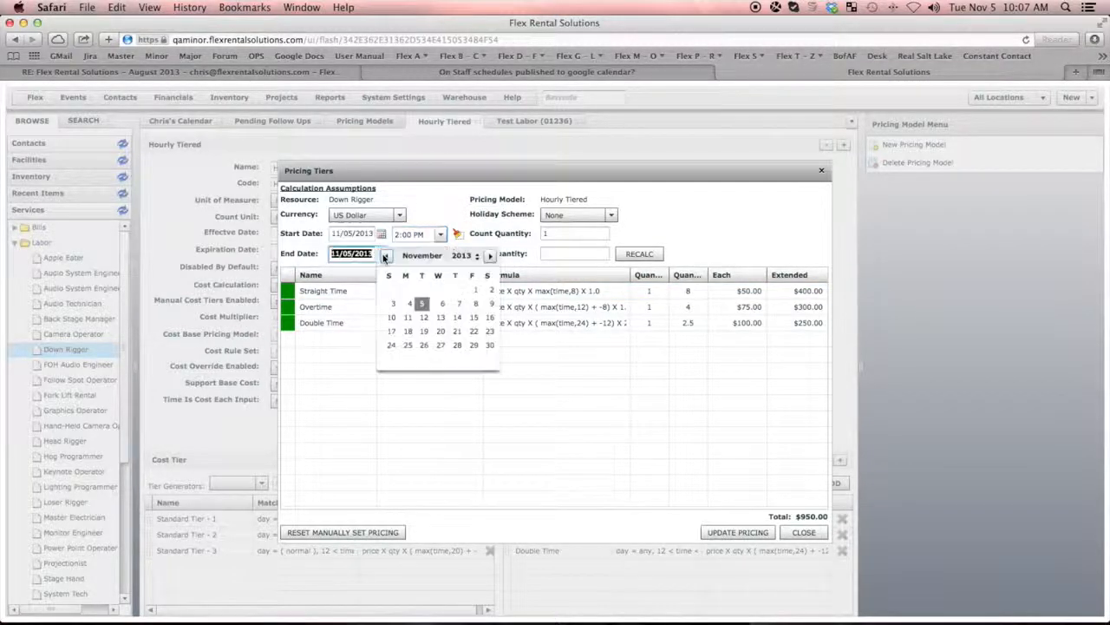
pyautogui.click(441, 305)
pyautogui.click(441, 254)
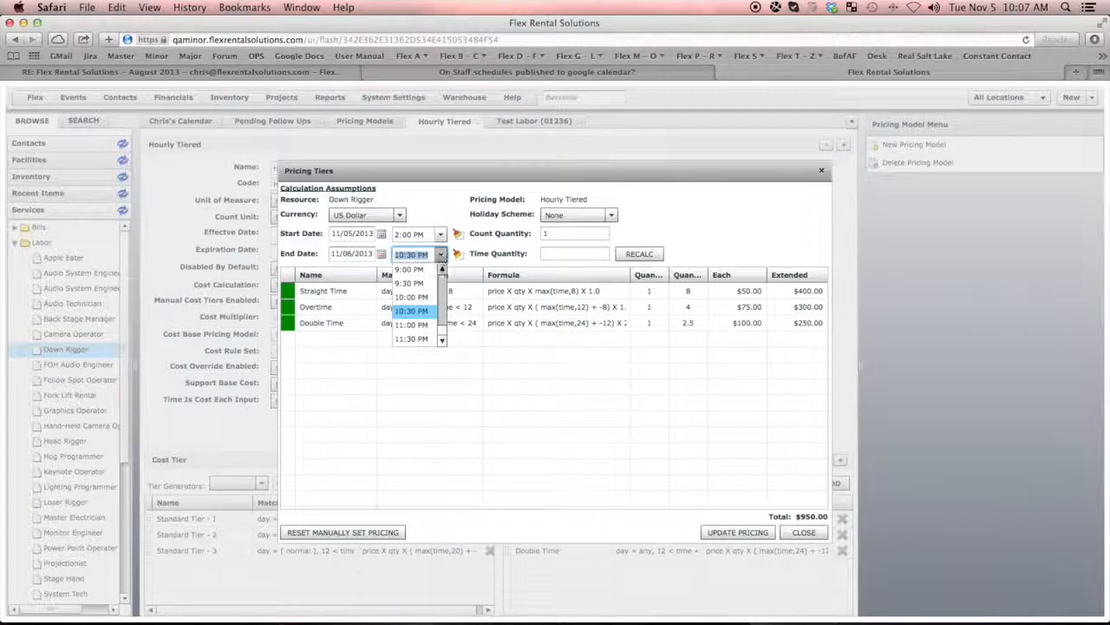
pyautogui.scroll(10, 425, 312)
pyautogui.click(419, 299)
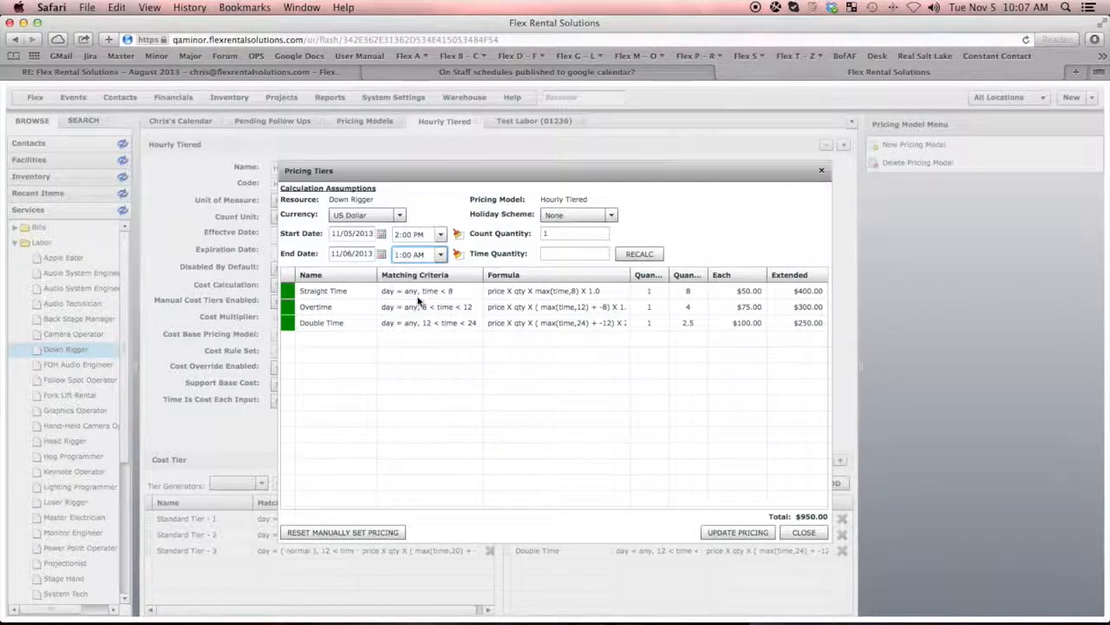
pyautogui.click(645, 258)
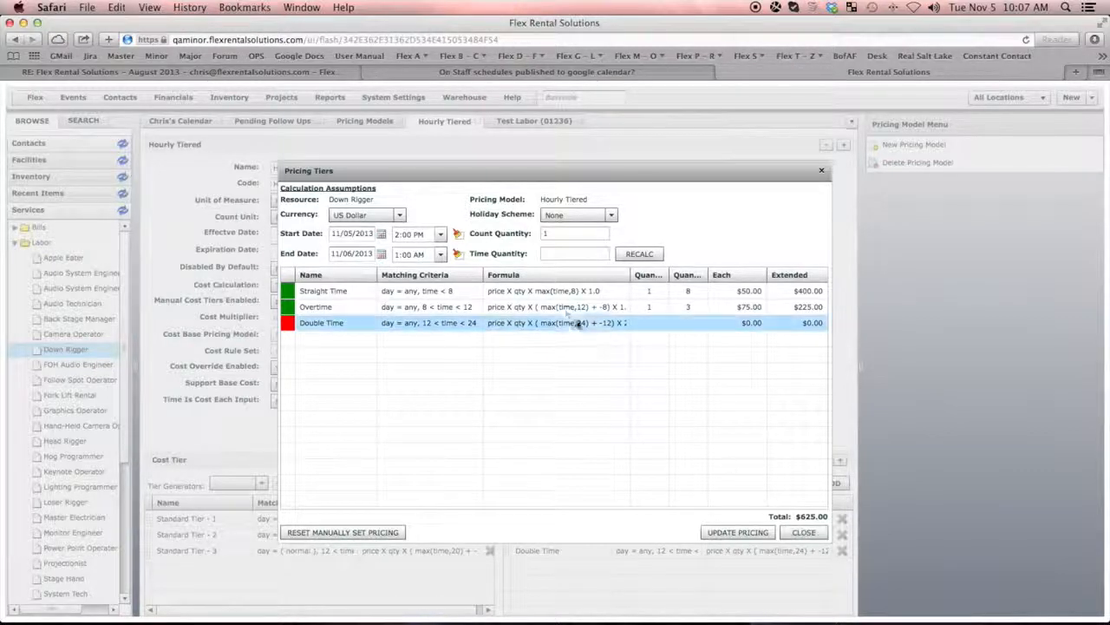
# Step: Close the pricing tiers dialog and add the Down Rigger resource to the Test Labor quote
pyautogui.click(803, 533)
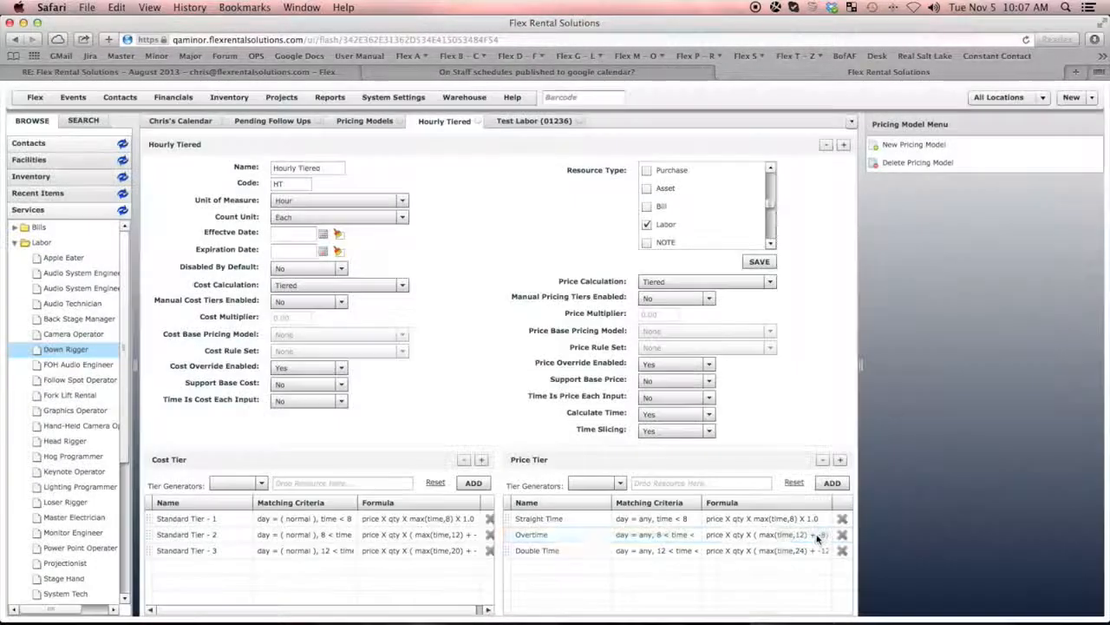
pyautogui.click(548, 123)
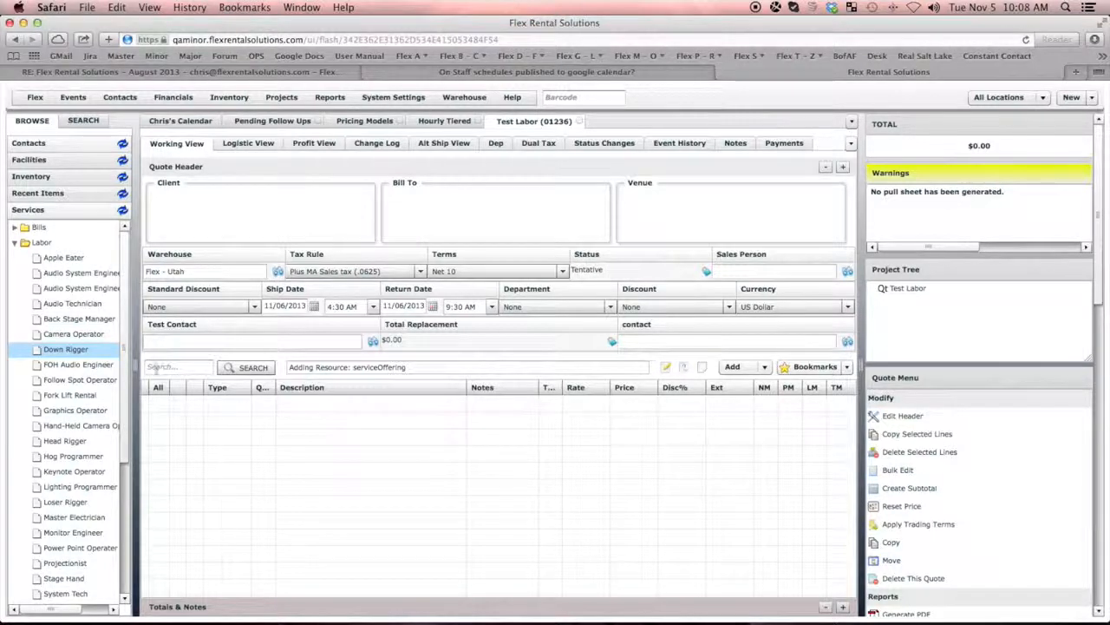
pyautogui.moveTo(61, 352); pyautogui.dragTo(334, 431)
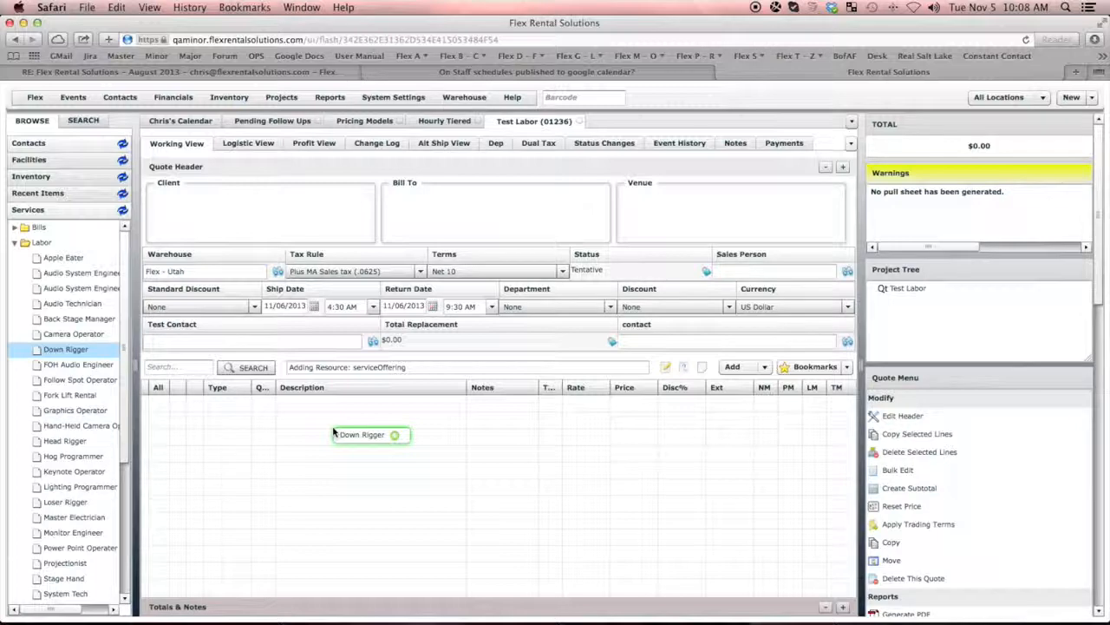
pyautogui.moveTo(333, 432); pyautogui.dragTo(335, 433)
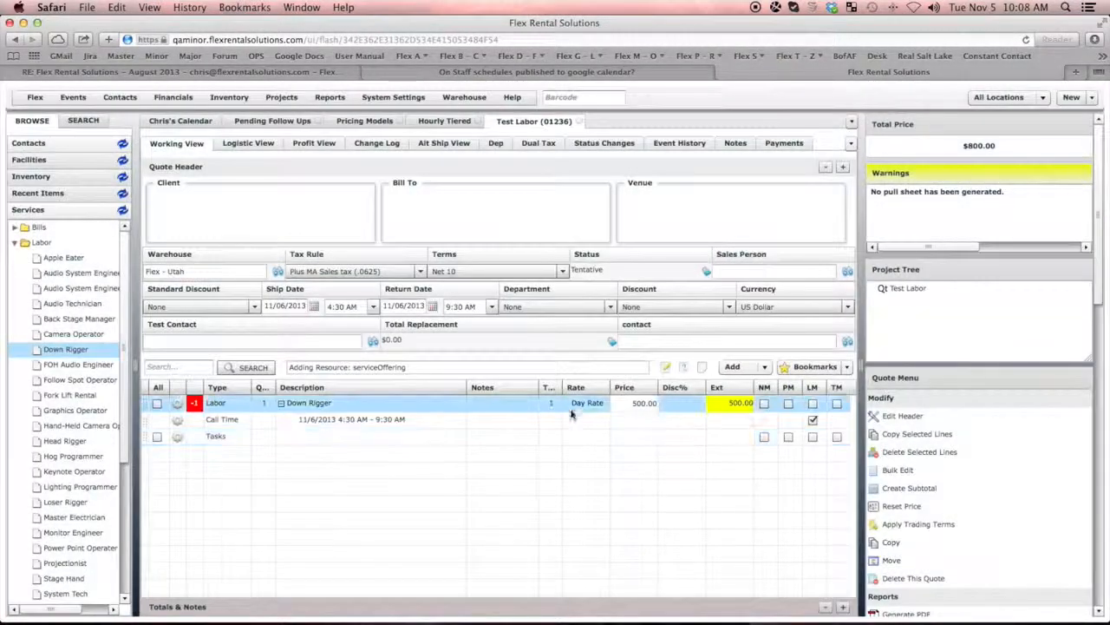
# Step: Set the Down Rigger line's rate to Hourly Tiered
pyautogui.click(581, 404)
pyautogui.click(603, 404)
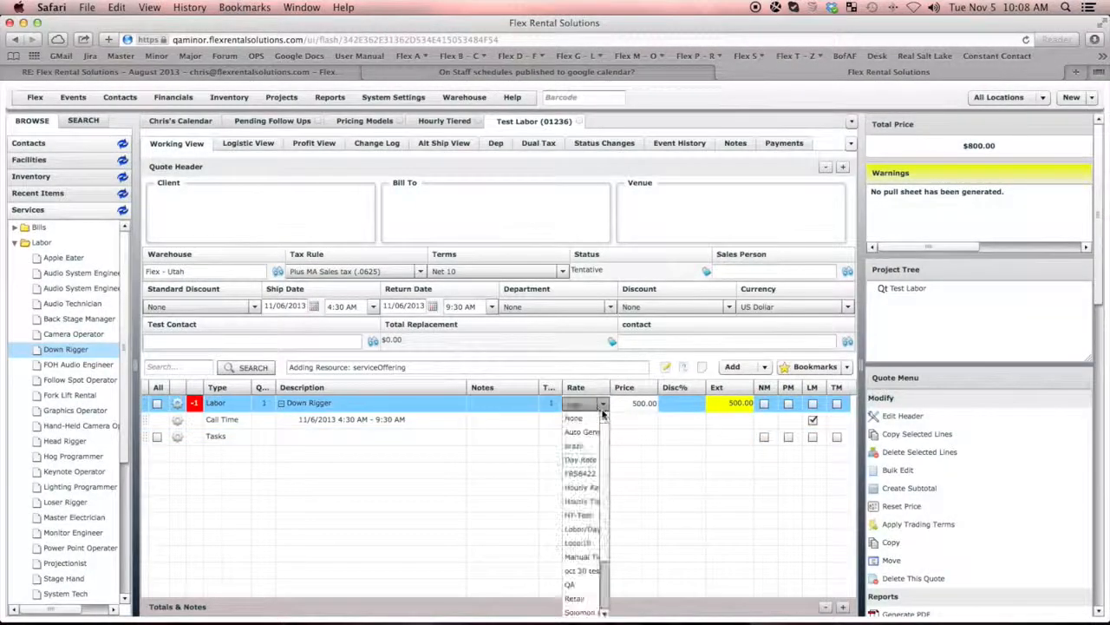
pyautogui.click(583, 501)
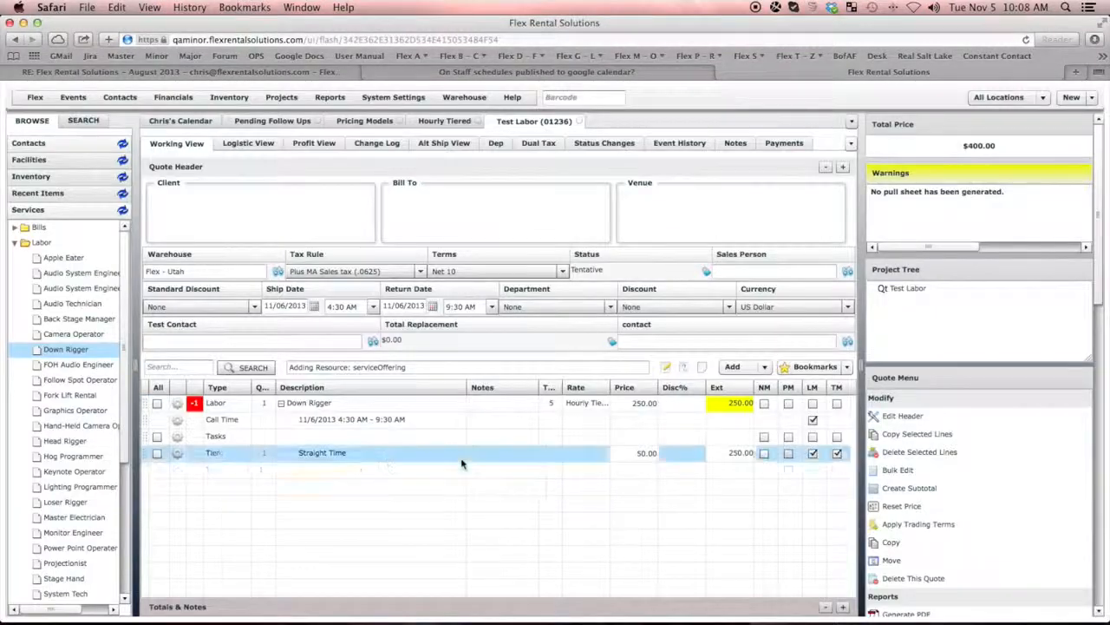
# Step: Expand the Down Rigger line to examine its tier breakdown rows
pyautogui.click(365, 438)
pyautogui.click(332, 451)
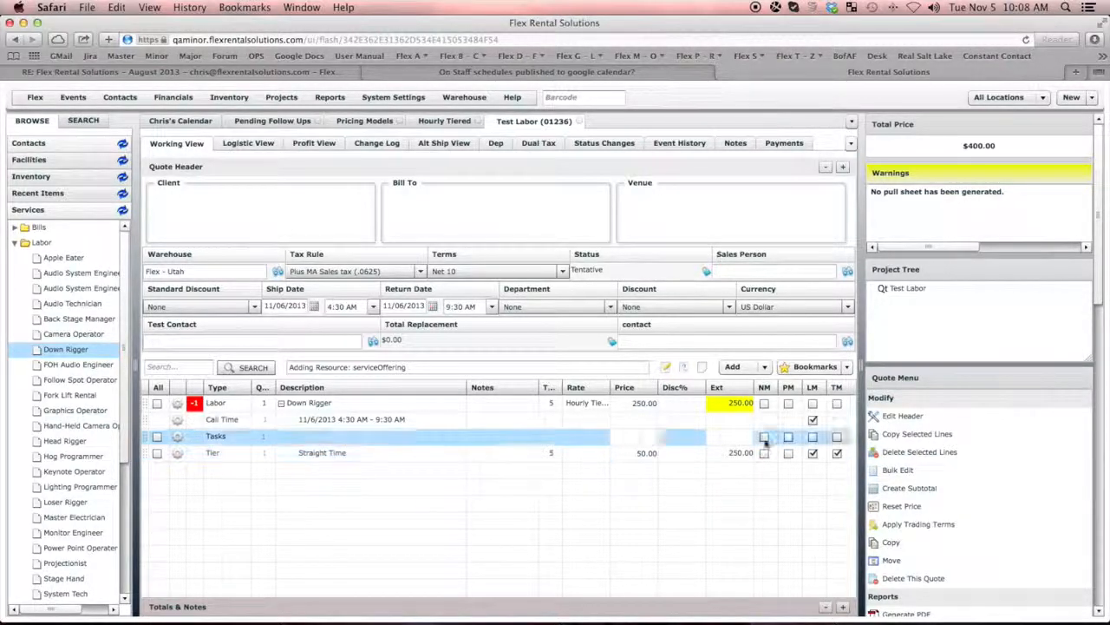
pyautogui.click(814, 453)
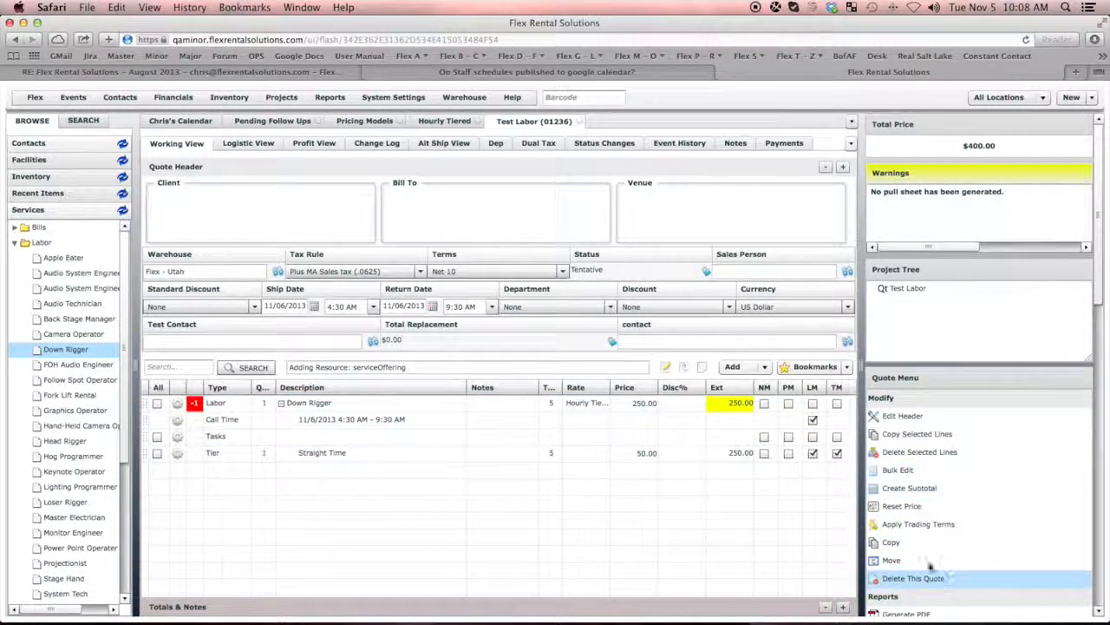
# Step: Change the Down Rigger call time's end to 3:30 PM and review the recalculated tier lines
pyautogui.click(404, 423)
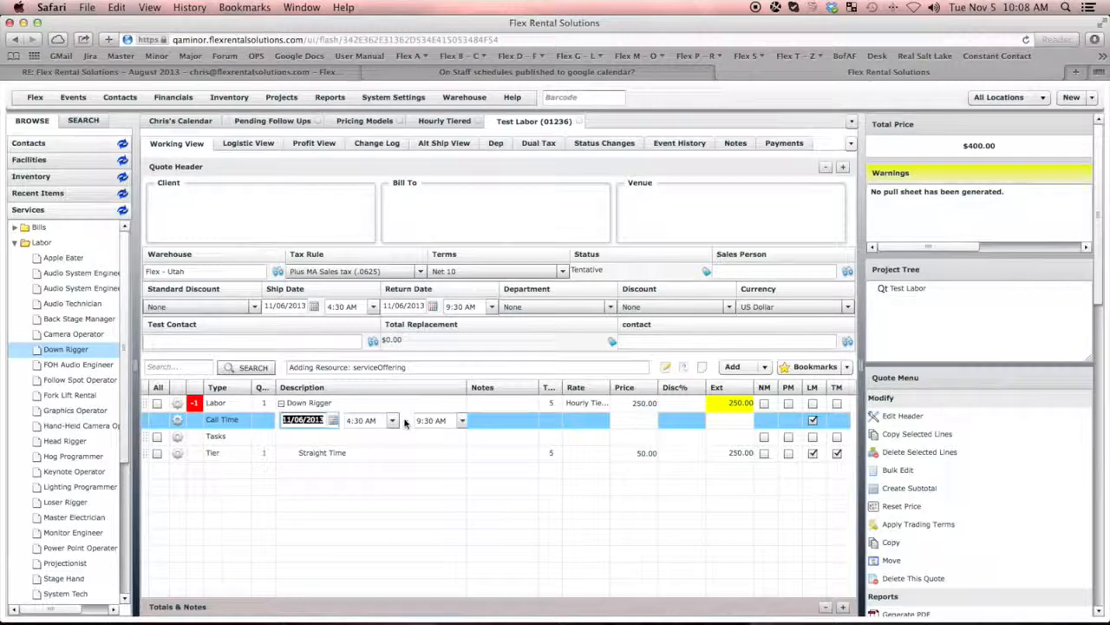
pyautogui.click(462, 421)
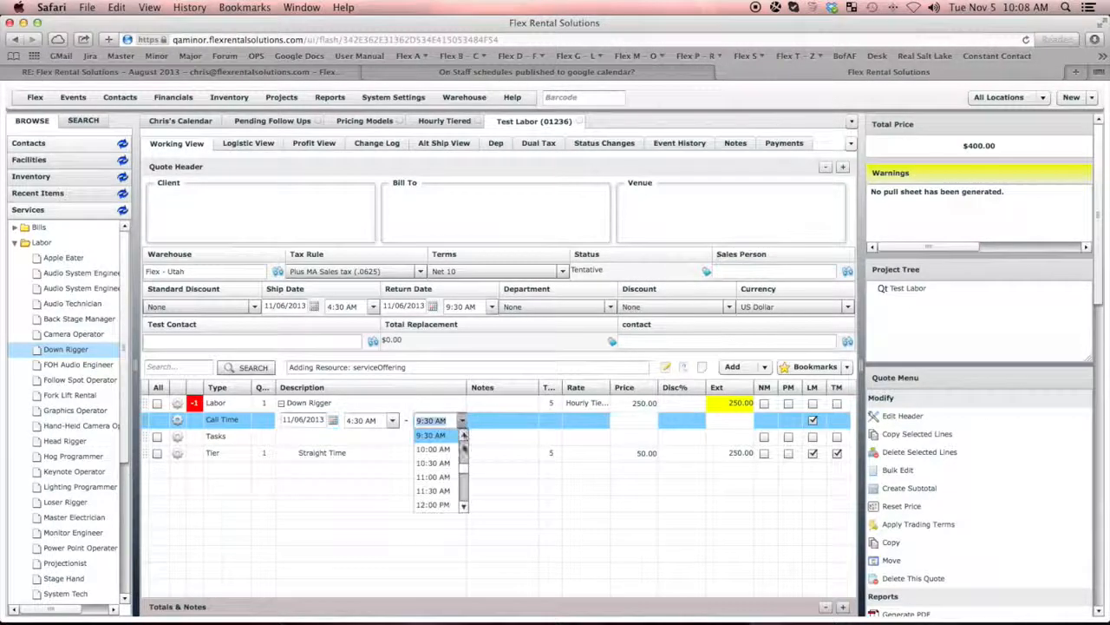
pyautogui.click(465, 507)
pyautogui.click(466, 507)
pyautogui.click(466, 507)
pyautogui.click(466, 507)
pyautogui.click(466, 508)
pyautogui.click(466, 507)
pyautogui.click(466, 507)
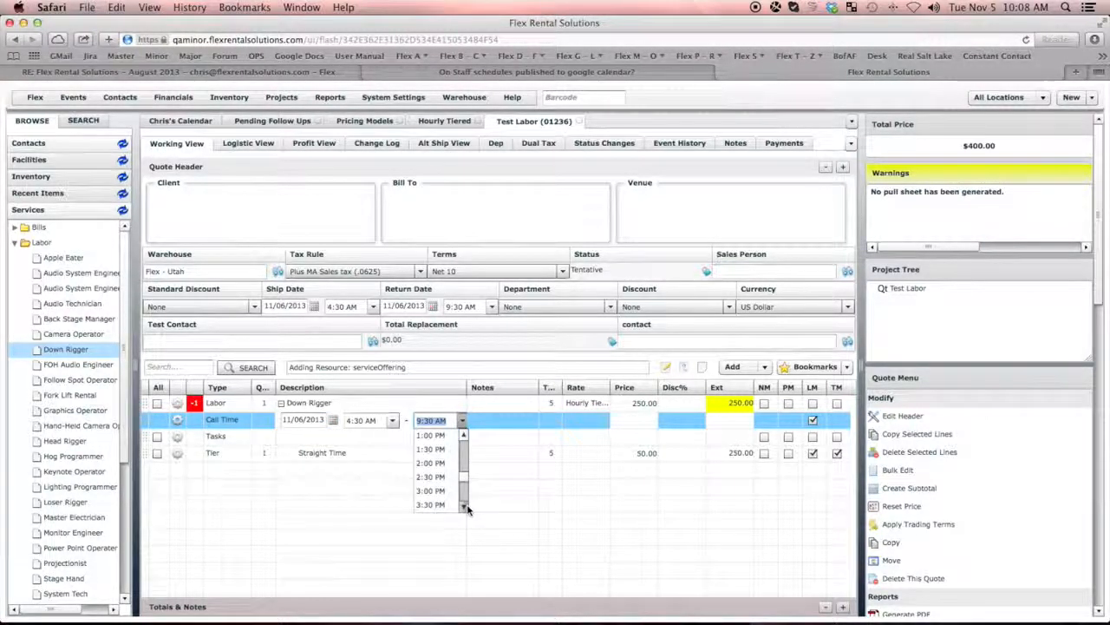
pyautogui.click(438, 505)
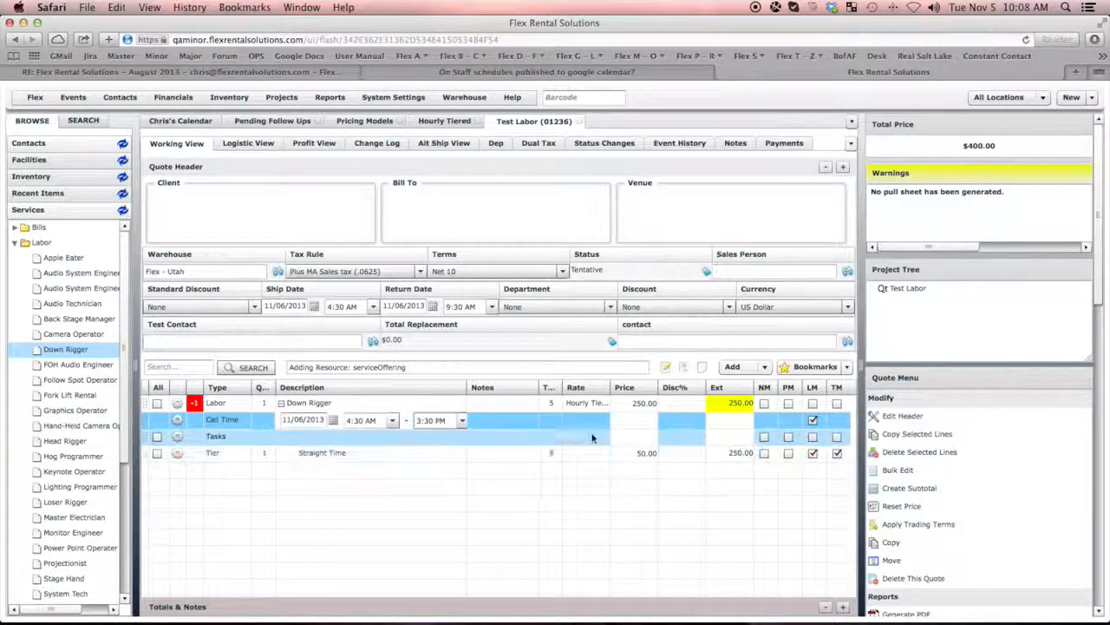
pyautogui.click(528, 438)
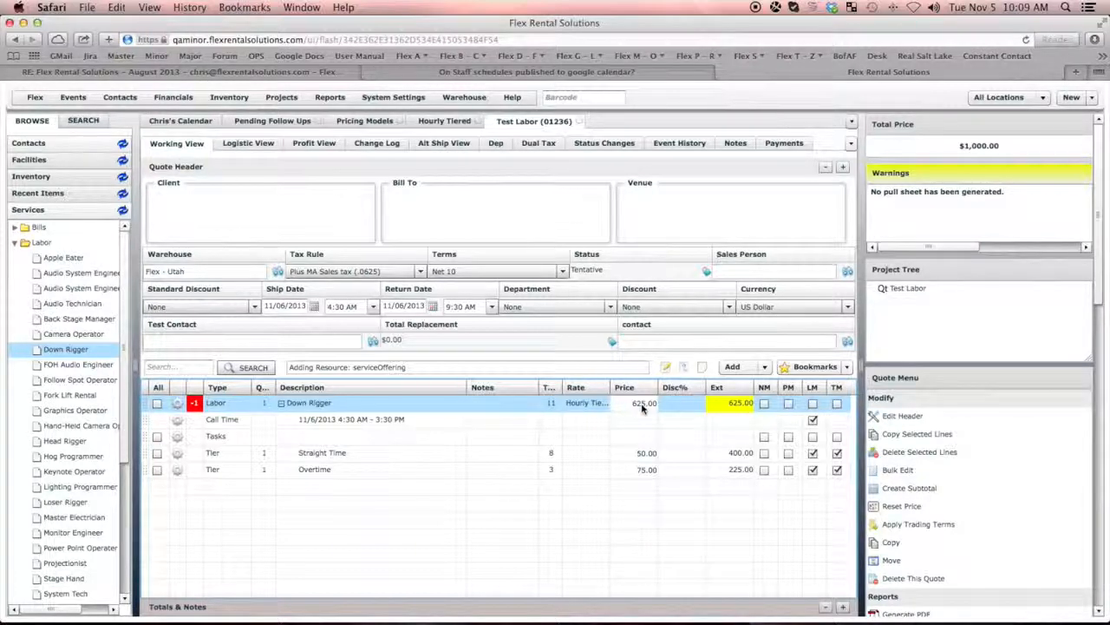
pyautogui.click(813, 452)
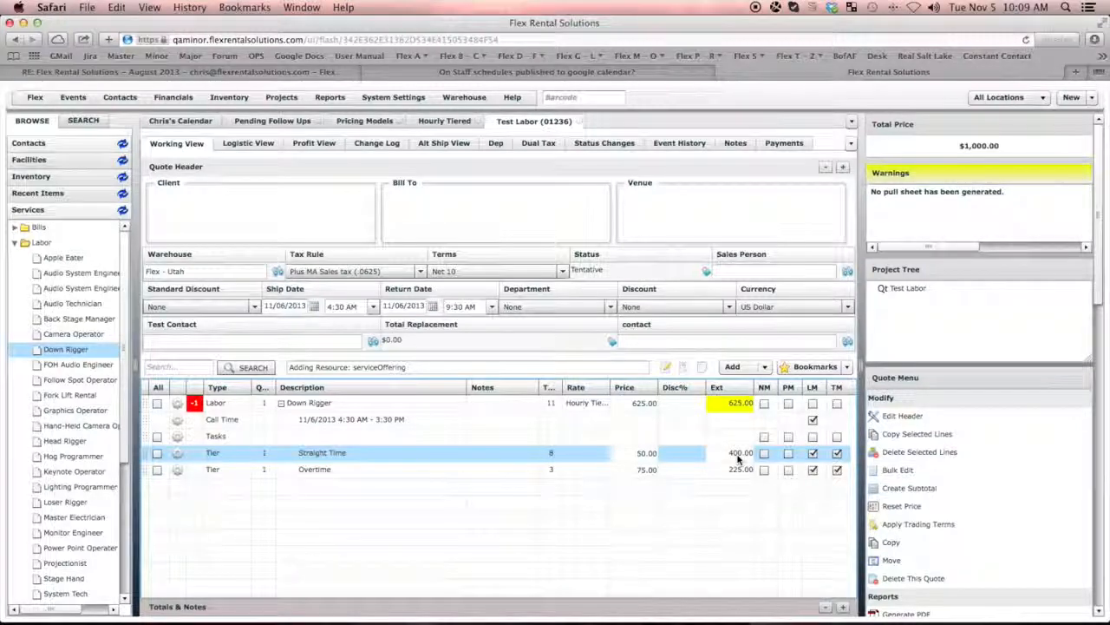
# Step: Change the Down Rigger call time's end to 7:30 PM and apply the change
pyautogui.click(440, 419)
pyautogui.click(463, 421)
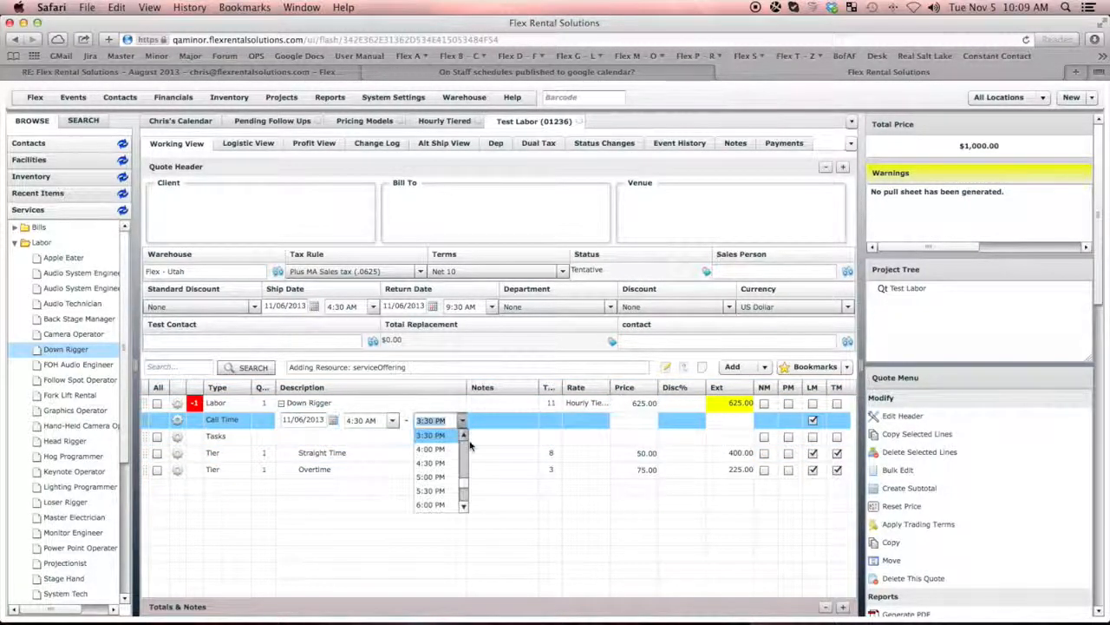
pyautogui.click(464, 506)
pyautogui.click(464, 506)
pyautogui.click(464, 507)
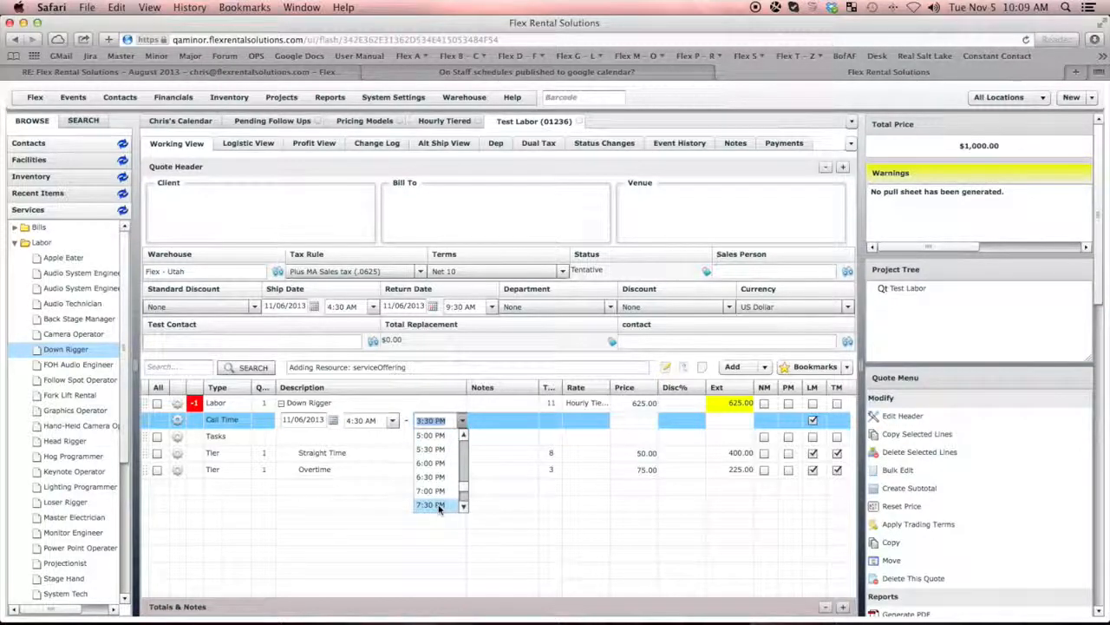
pyautogui.click(438, 506)
pyautogui.click(566, 422)
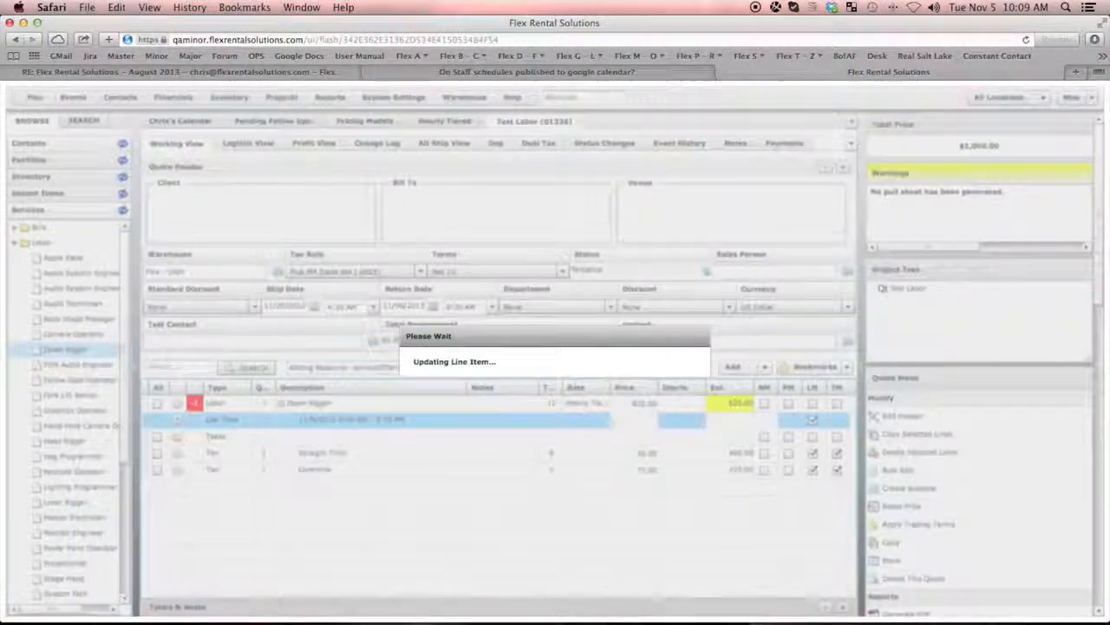